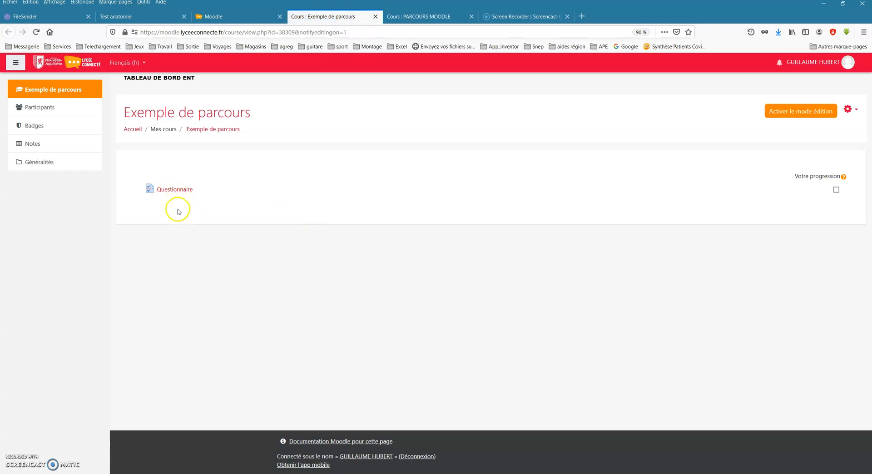
# Open the PARCOURS MOODLE course from the Moodle dashboard and start an attempt at the Autre test quiz.
pyautogui.click(227, 13)
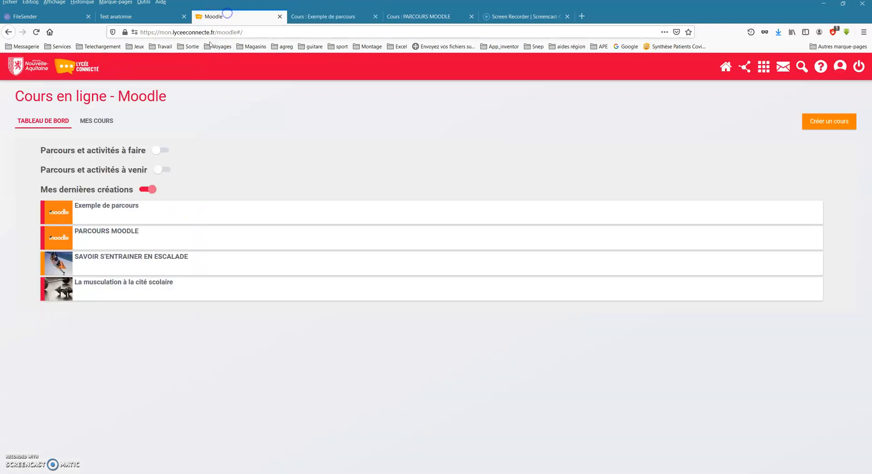
pyautogui.click(120, 229)
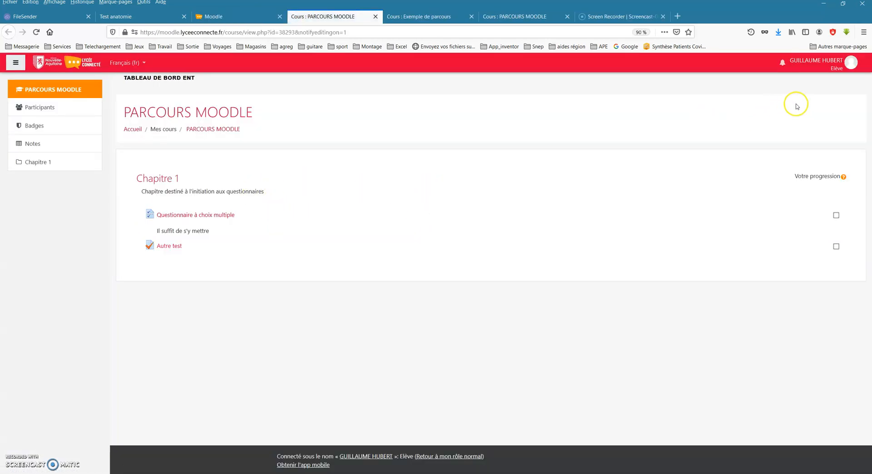
pyautogui.click(178, 247)
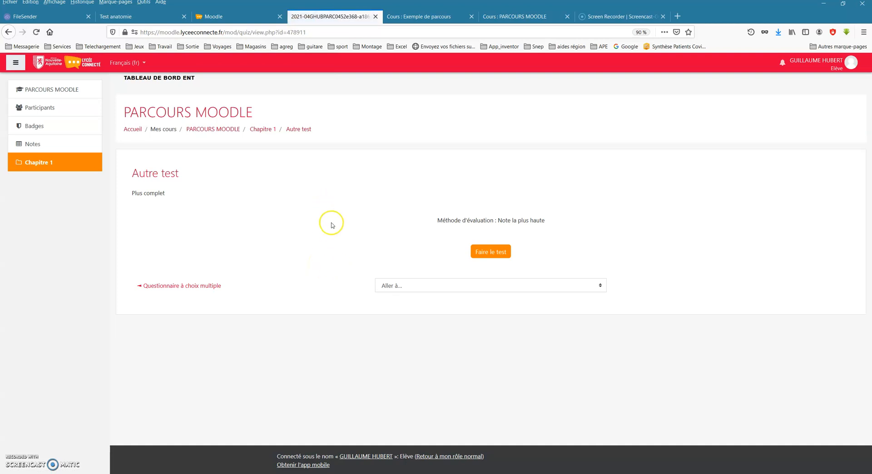
pyautogui.click(488, 254)
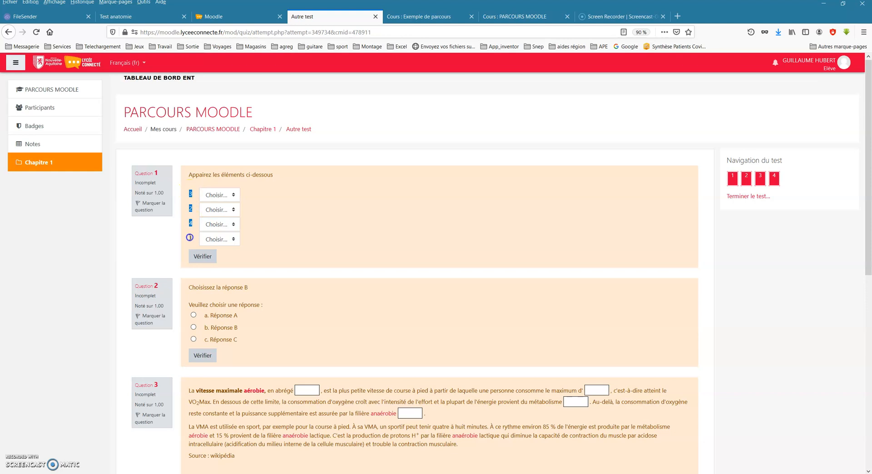
# Match 3 with Trois, 2 with Deux, 4 with quatre and 1 with Un in question 1, and check the answer.
pyautogui.click(223, 196)
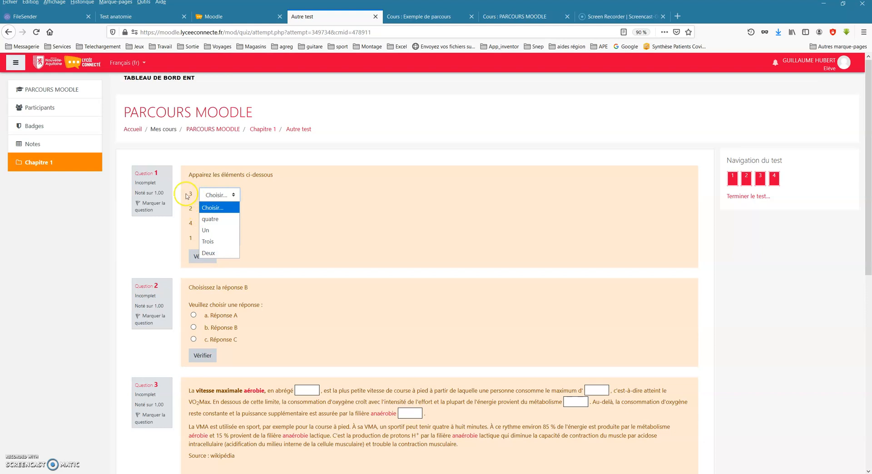
pyautogui.click(212, 241)
pyautogui.click(219, 210)
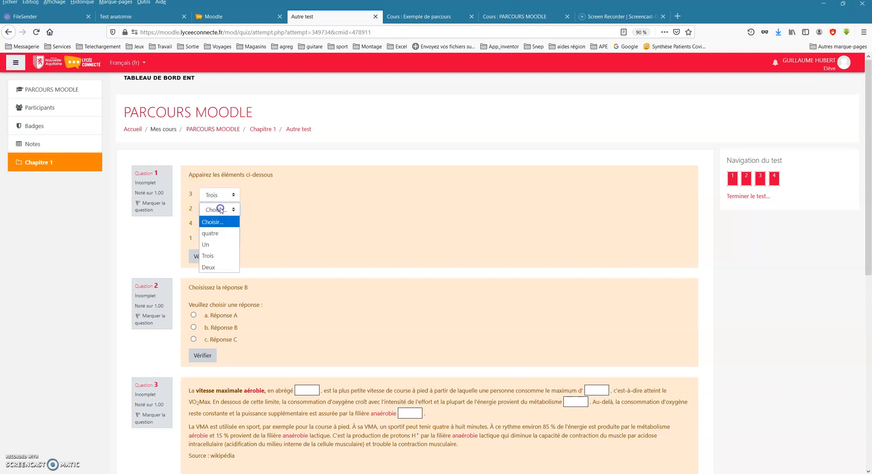
pyautogui.click(215, 265)
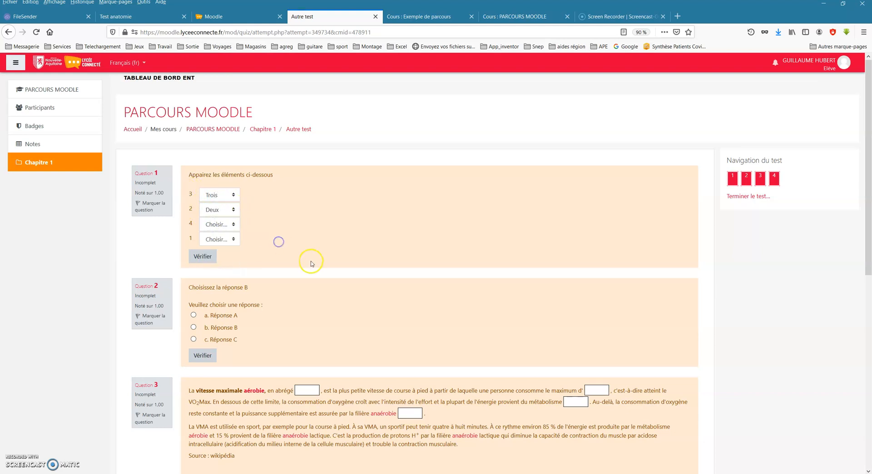
pyautogui.click(220, 224)
pyautogui.click(215, 249)
pyautogui.click(218, 240)
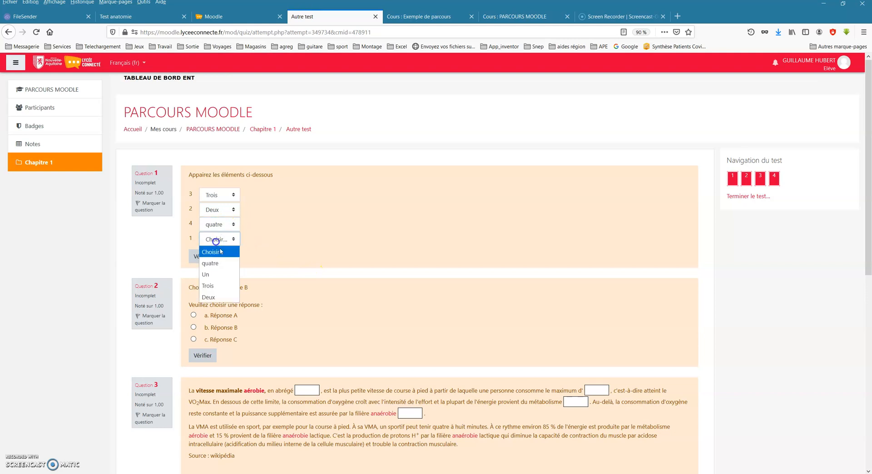
pyautogui.click(217, 273)
pyautogui.scroll(-3, 261, 253)
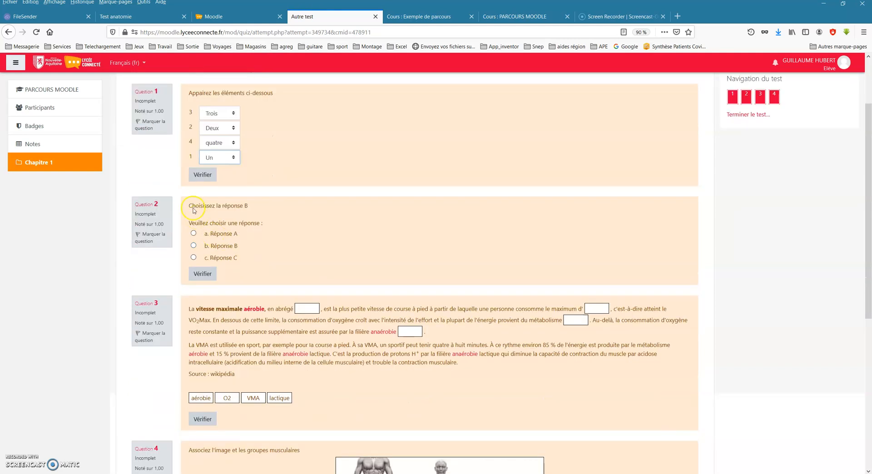
pyautogui.click(204, 175)
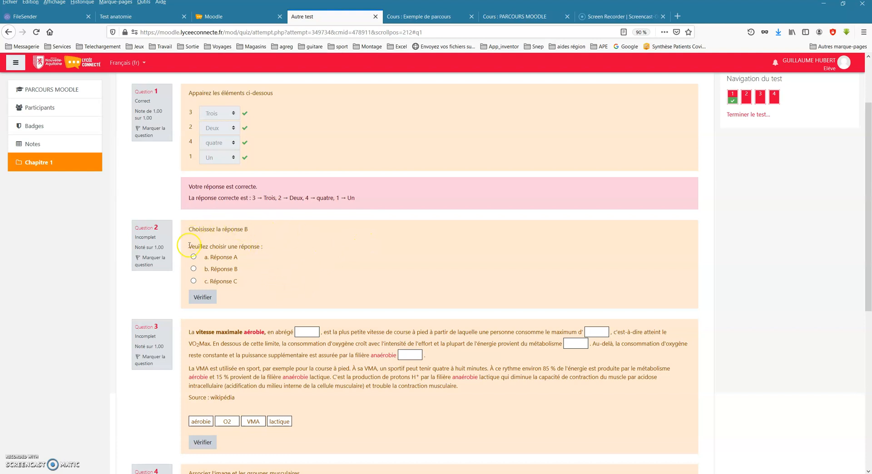
# Answer question 2 with Réponse B and check the answer.
pyautogui.click(193, 268)
pyautogui.click(203, 297)
# Fill the gaps of question 3 in reading order with VMA, O2, aérobie and lactique, and check the answer.
pyautogui.scroll(-2, 370, 272)
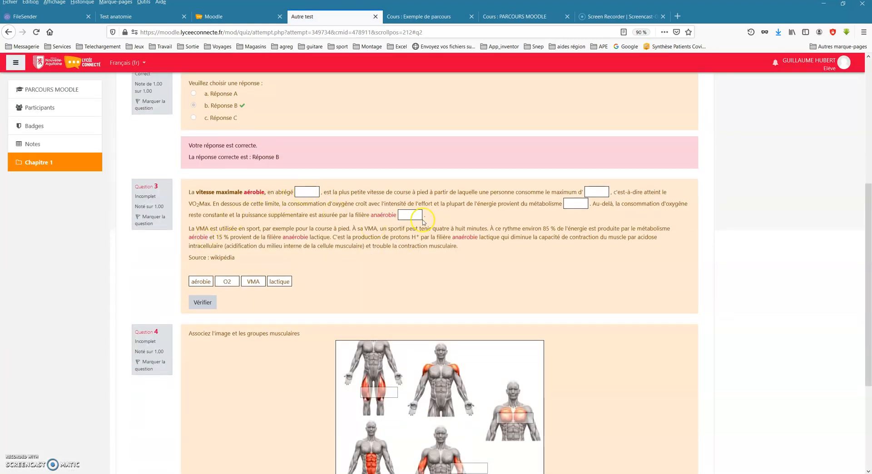
pyautogui.moveTo(253, 282); pyautogui.dragTo(307, 192)
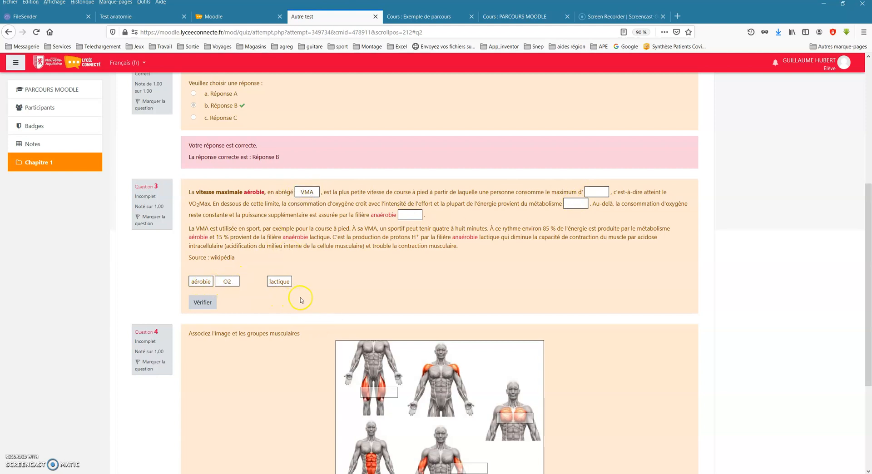
pyautogui.moveTo(199, 282); pyautogui.dragTo(414, 214)
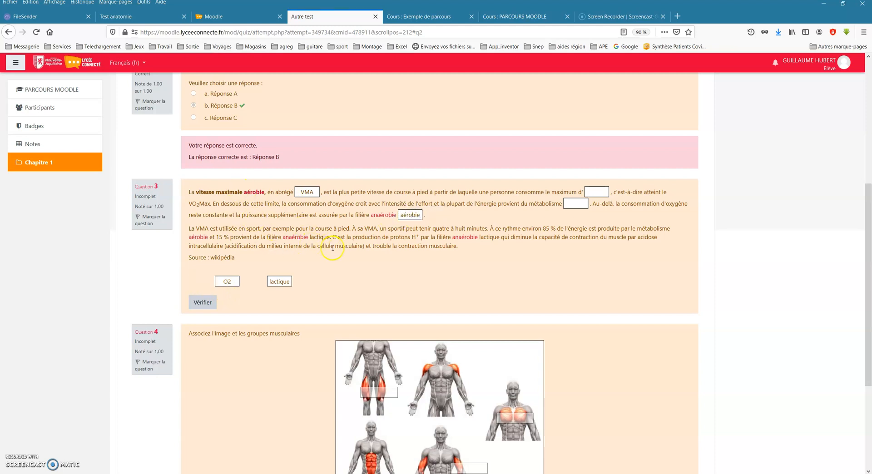
pyautogui.moveTo(228, 281); pyautogui.dragTo(596, 192)
pyautogui.moveTo(314, 278); pyautogui.dragTo(397, 273)
pyautogui.moveTo(403, 215); pyautogui.dragTo(570, 204)
pyautogui.moveTo(296, 283); pyautogui.dragTo(411, 215)
pyautogui.click(199, 307)
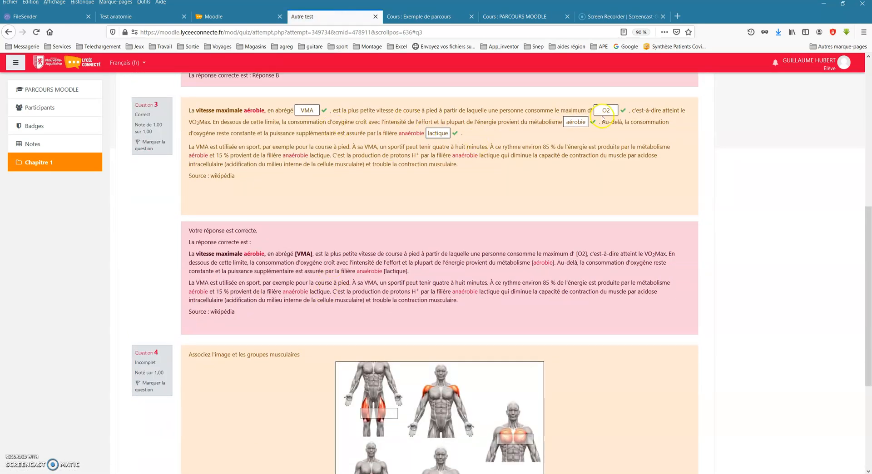
# Label the arm, chest and thigh images in question 4 as Biceps, Grand pectoral and Quadriceps, and end the test to reach the attempt summary.
pyautogui.scroll(-4, 283, 218)
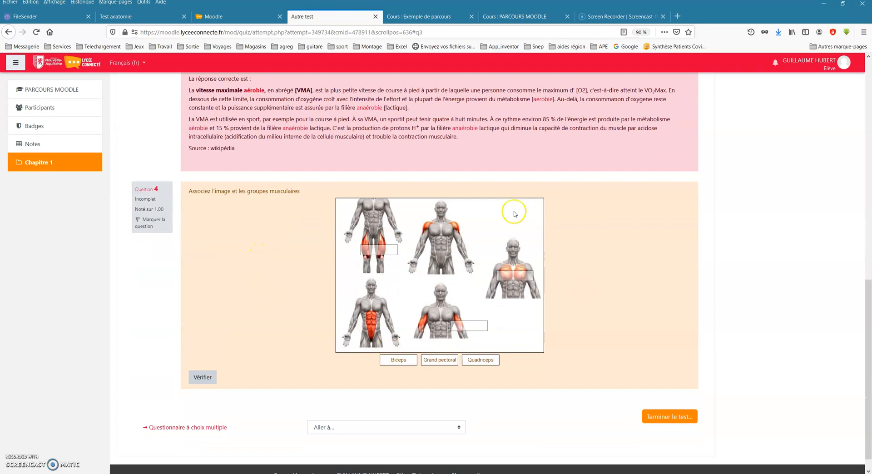
pyautogui.moveTo(389, 362); pyautogui.dragTo(461, 328)
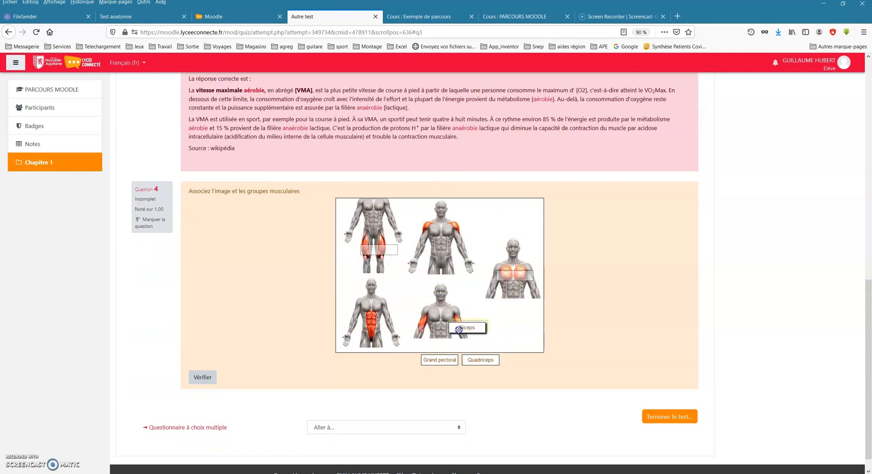
pyautogui.moveTo(446, 360); pyautogui.dragTo(513, 276)
pyautogui.moveTo(490, 361); pyautogui.dragTo(385, 255)
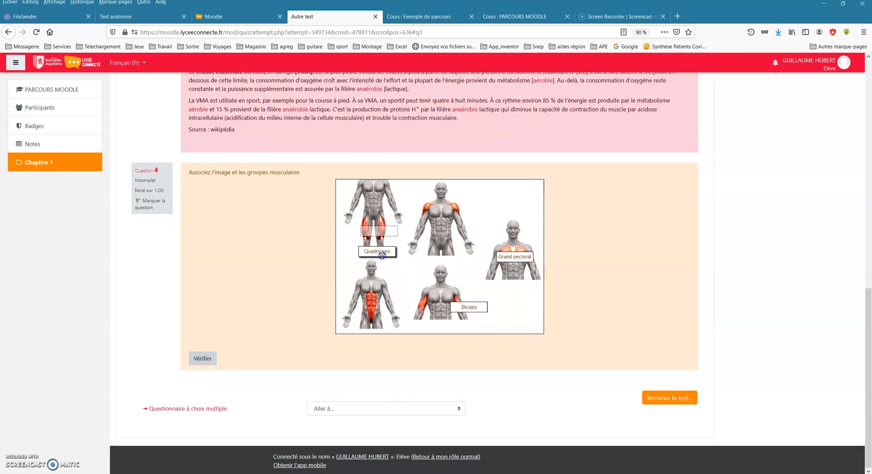
pyautogui.click(658, 398)
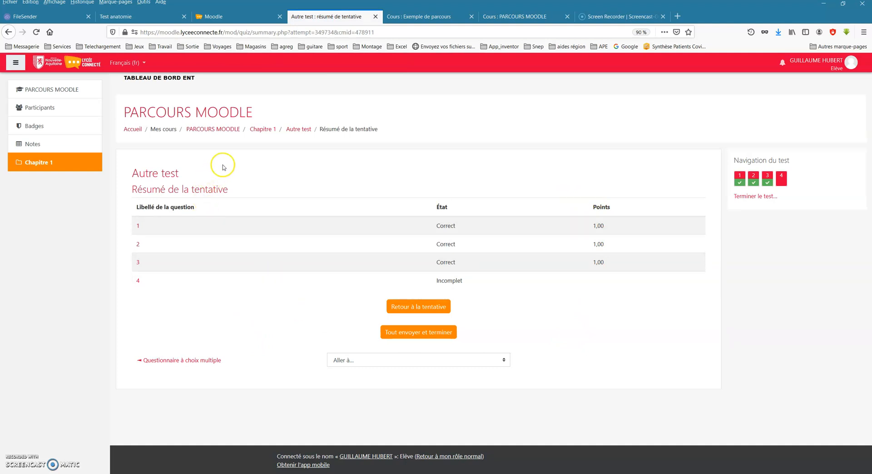
# Return to the Moodle dashboard through the course page and open the Exemple de parcours course.
pyautogui.click(222, 130)
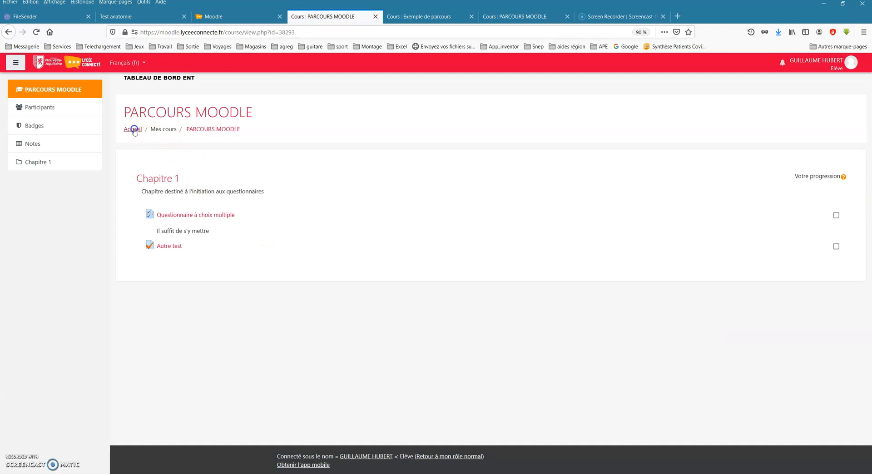
pyautogui.click(133, 129)
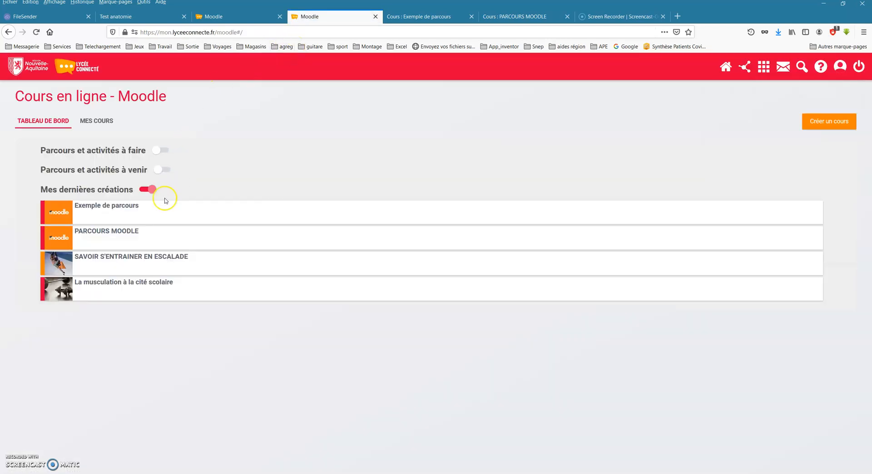
pyautogui.click(115, 207)
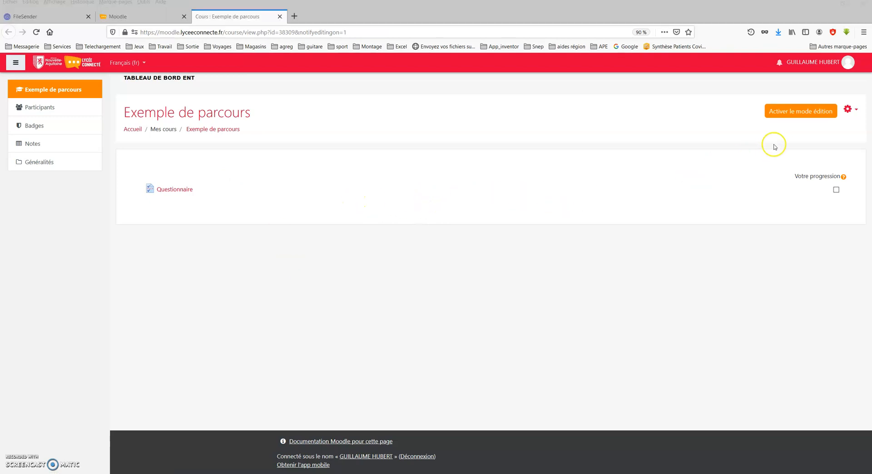
# Turn on editing for the Exemple de parcours course and add a new Test activity.
pyautogui.click(797, 111)
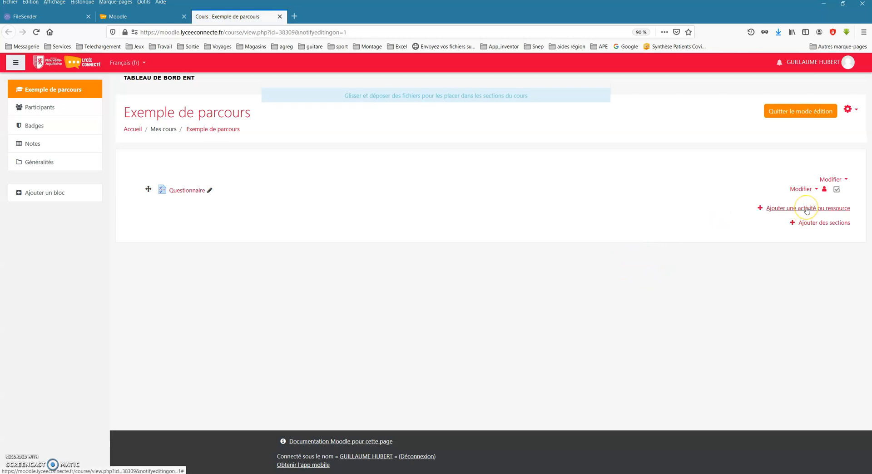
pyautogui.click(806, 210)
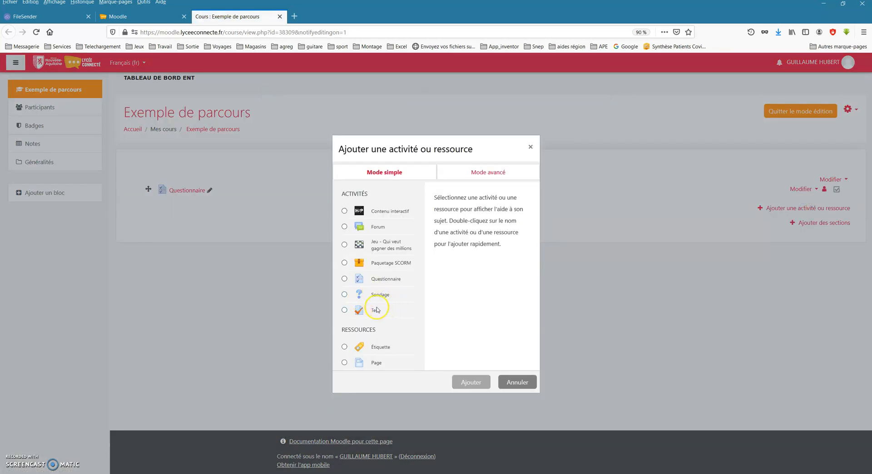
pyautogui.click(344, 310)
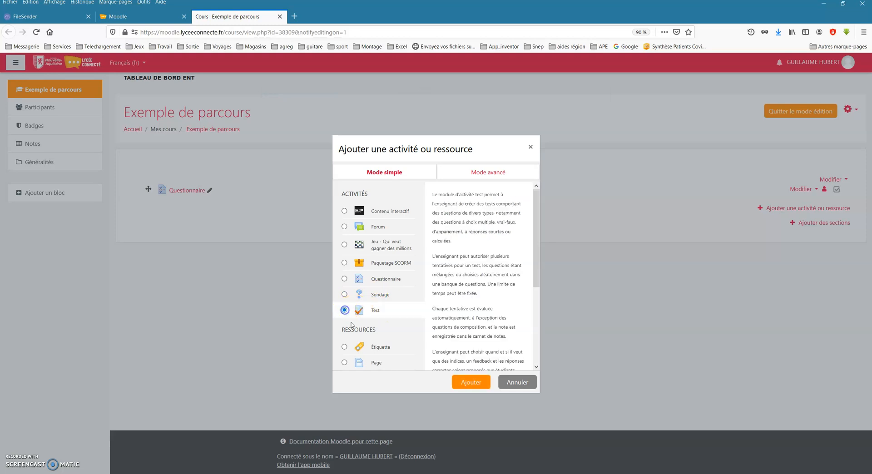
pyautogui.click(471, 383)
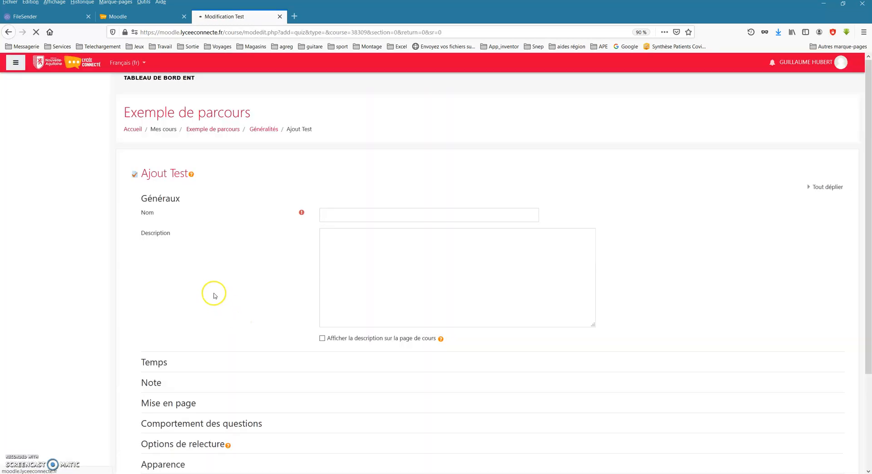
# Name the new test "Autre test" and give it the description "Plus complet".
pyautogui.click(338, 211)
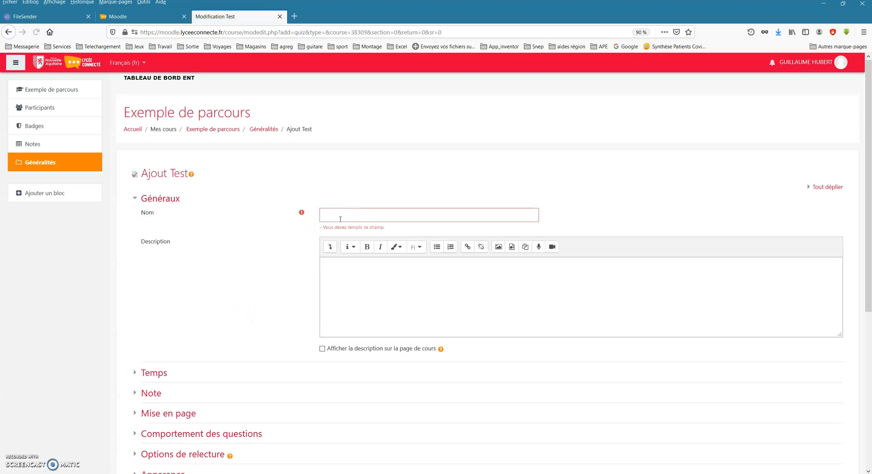
pyautogui.scroll(-5, 340, 219)
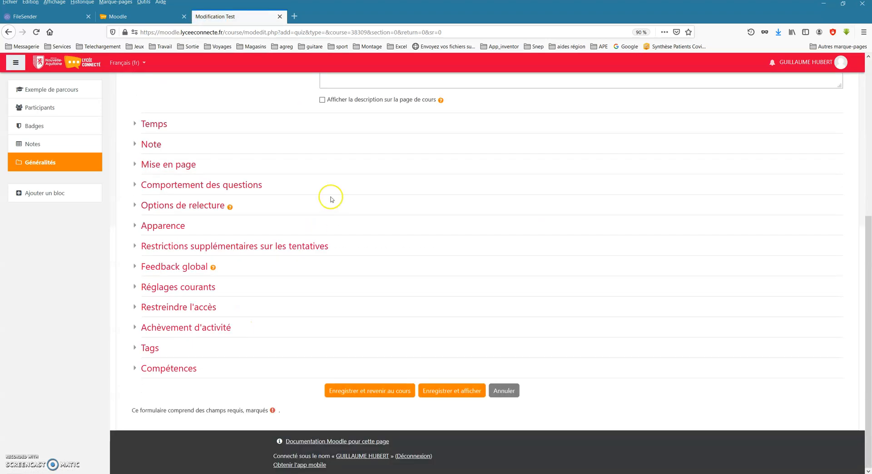
pyautogui.scroll(5, 330, 199)
pyautogui.click(340, 215)
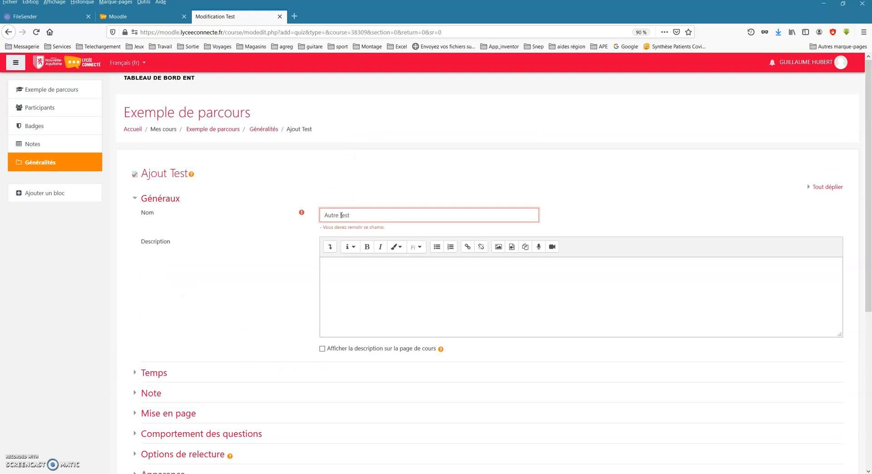
pyautogui.click(353, 280)
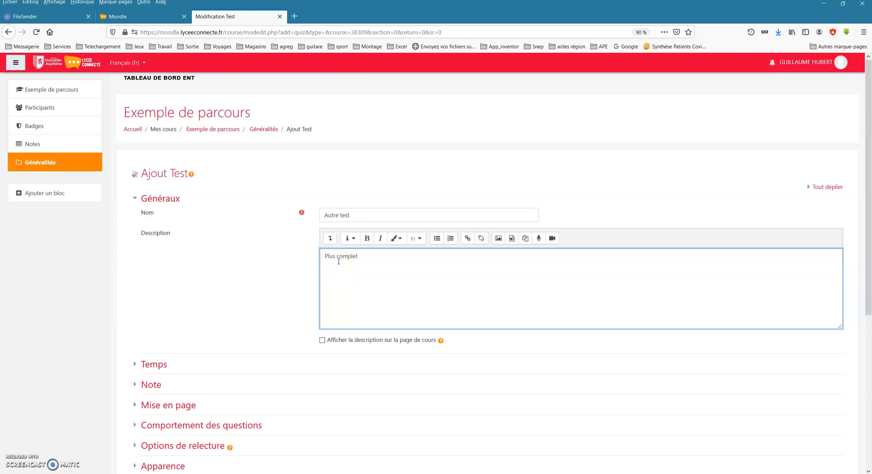
# Examine the test's Temps settings for opening, closing and time limit, and collapse the section again.
pyautogui.scroll(-2, 177, 334)
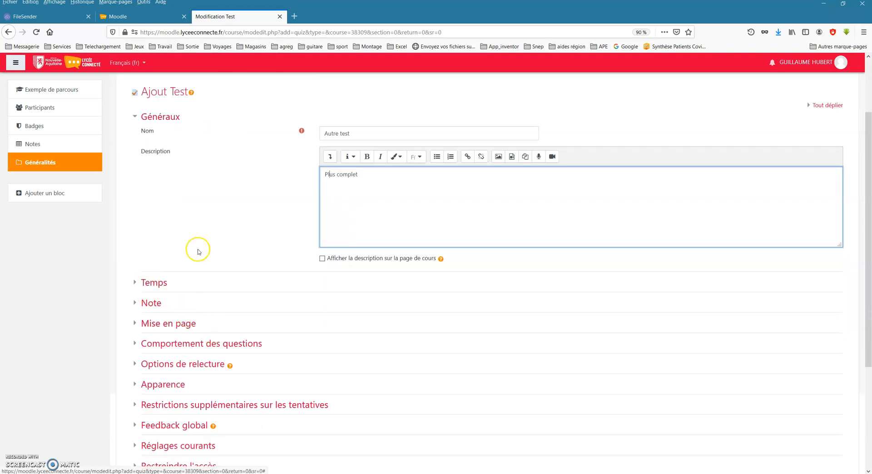
pyautogui.scroll(-1, 184, 243)
pyautogui.click(135, 241)
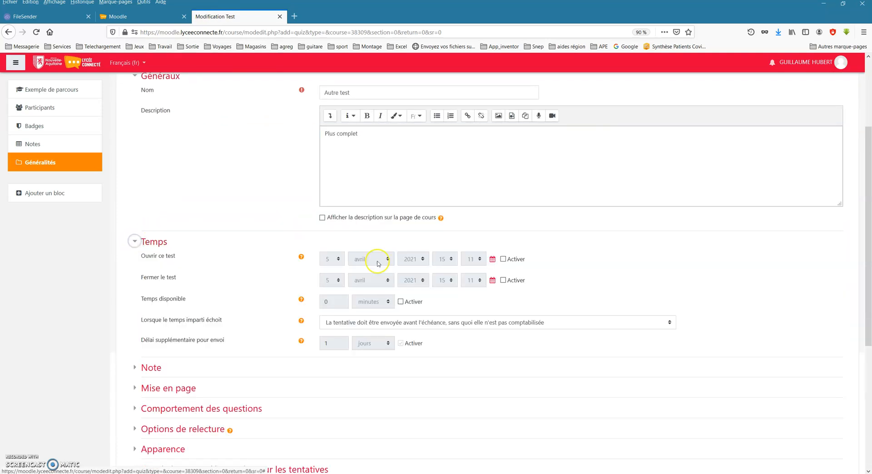
pyautogui.click(133, 242)
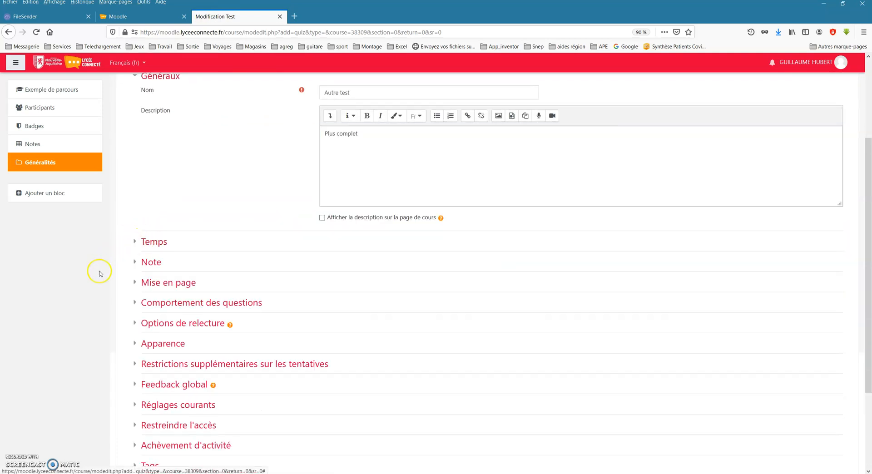
# Set the test's passing grade (Note pour passer) to 2 in the Note settings.
pyautogui.click(134, 262)
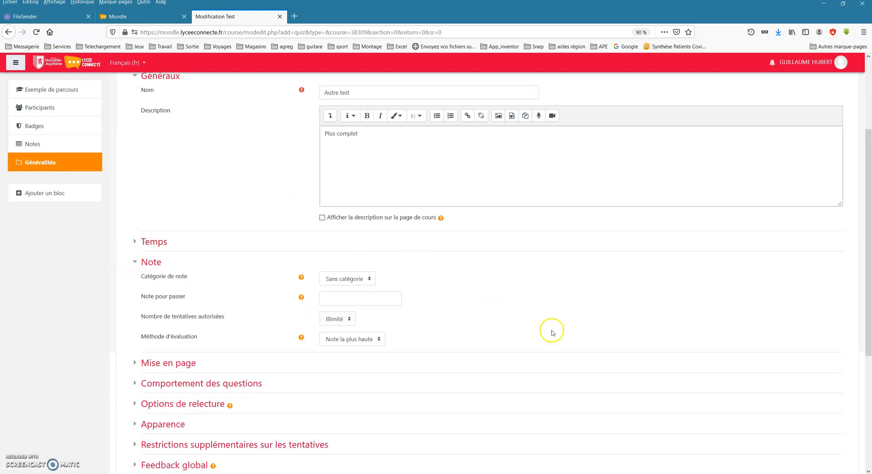
pyautogui.click(338, 300)
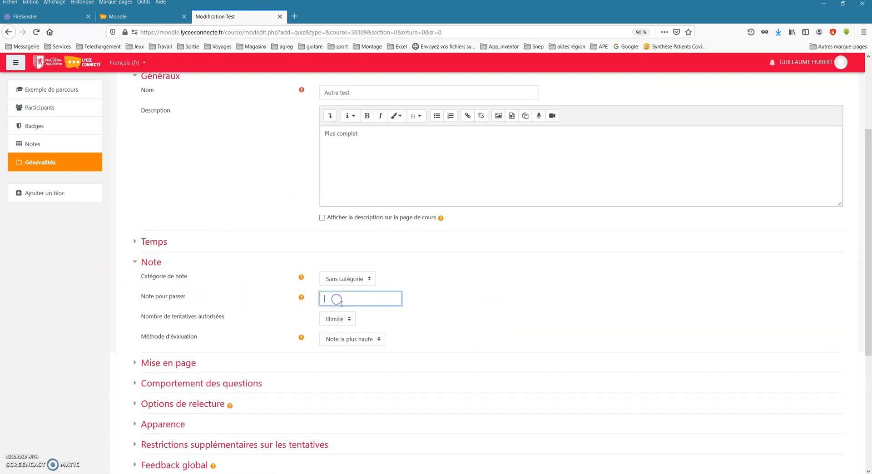
pyautogui.click(449, 336)
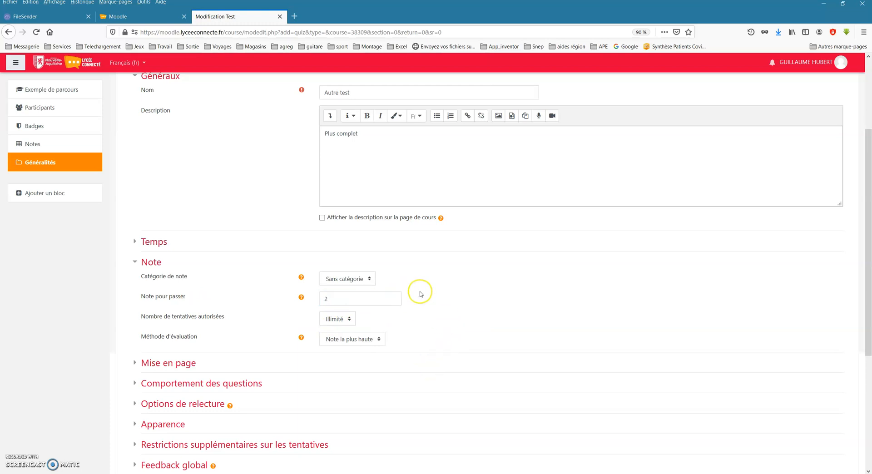
# Set how the test's questions behave to "Feedback immédiat", then save the test and return to the course.
pyautogui.click(133, 363)
pyautogui.scroll(-2, 132, 363)
pyautogui.click(133, 240)
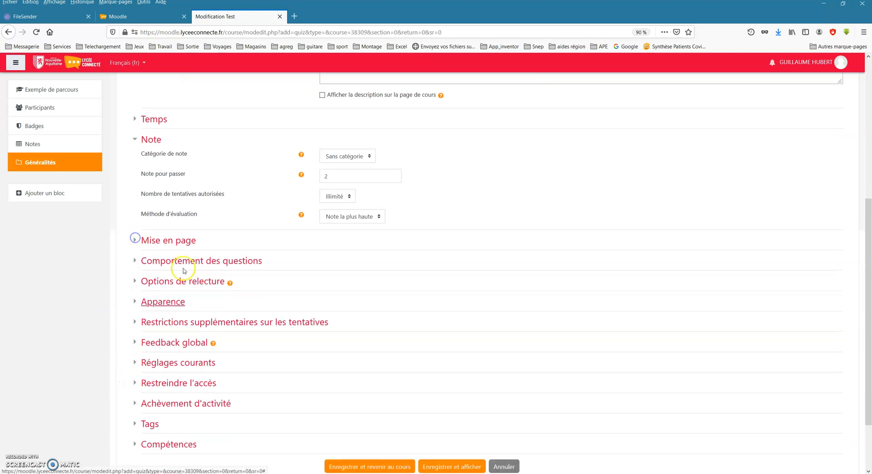
pyautogui.click(135, 263)
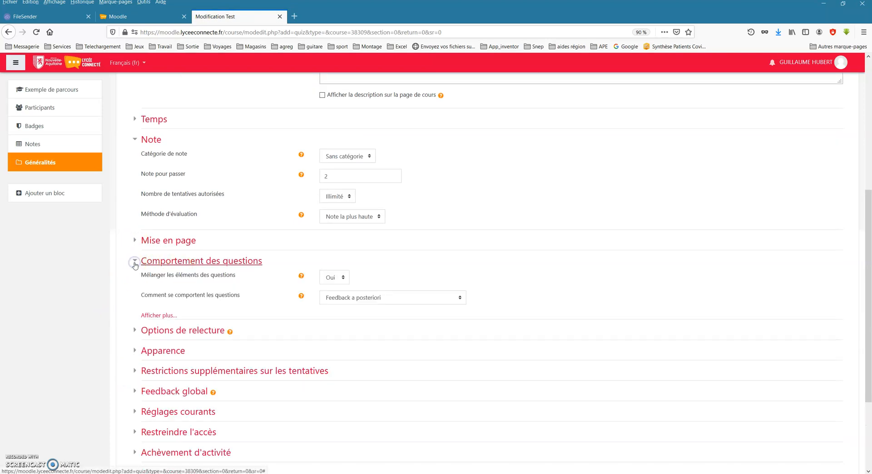
pyautogui.click(390, 299)
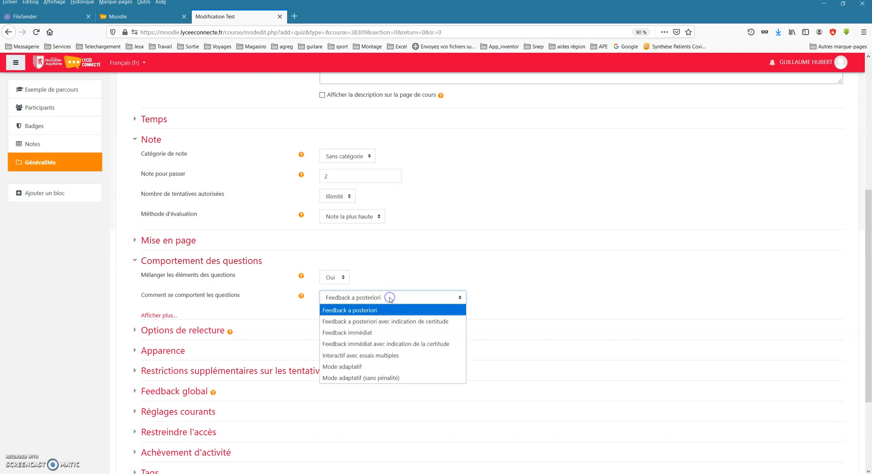
pyautogui.click(370, 334)
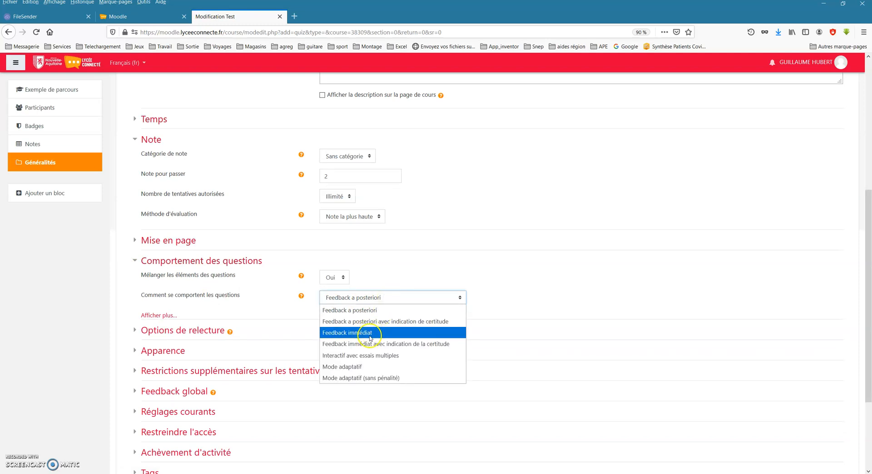
pyautogui.click(371, 336)
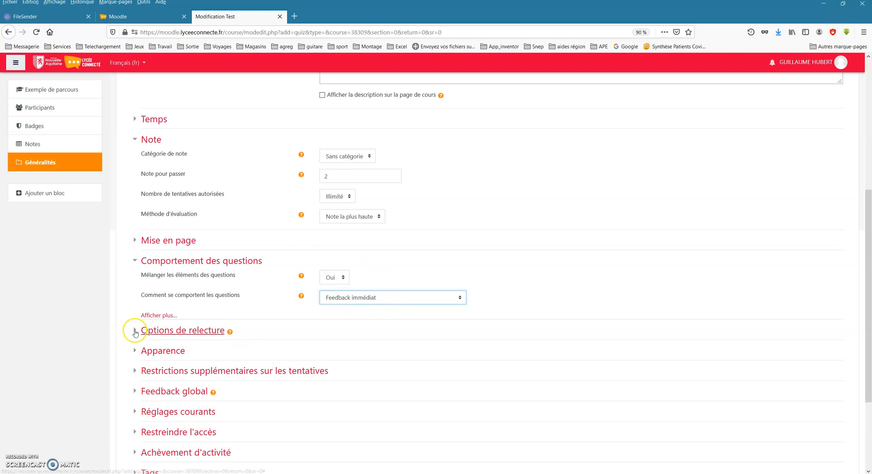
pyautogui.scroll(-3, 335, 383)
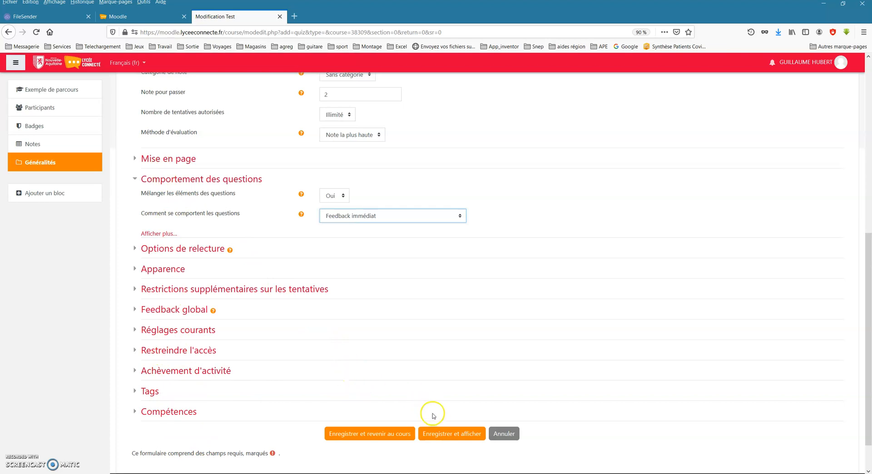
pyautogui.click(373, 433)
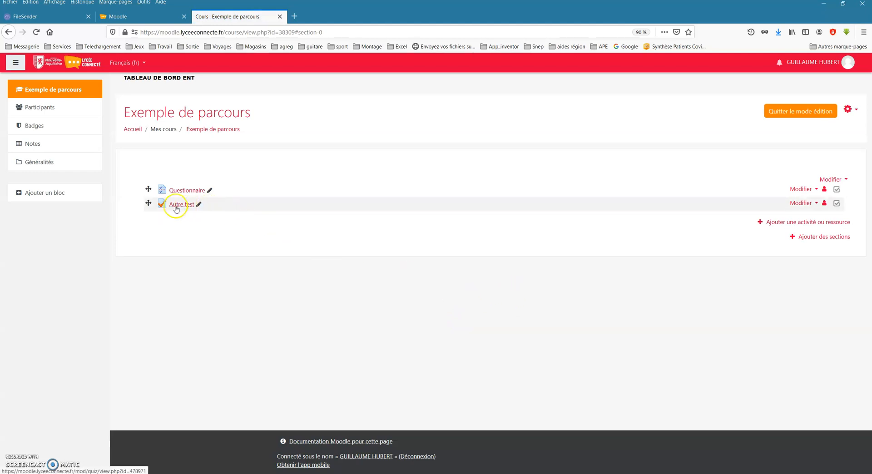
# Open the "Autre test" activity from the course page and start editing its questions.
pyautogui.click(817, 204)
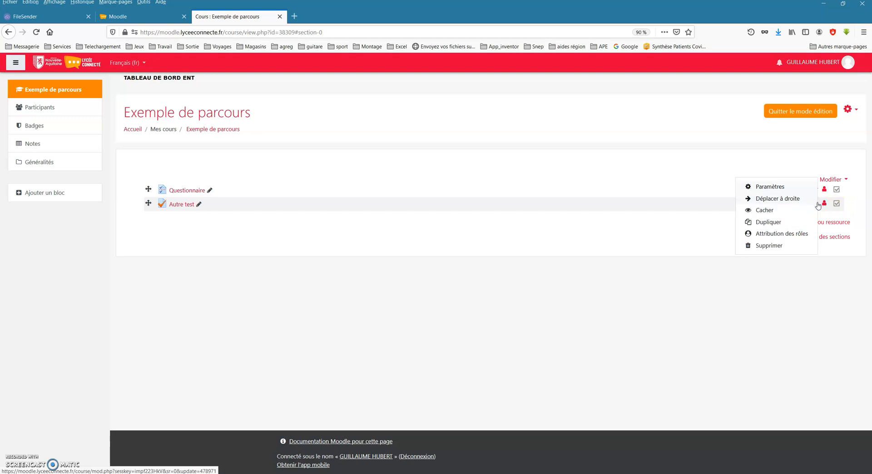
pyautogui.click(180, 204)
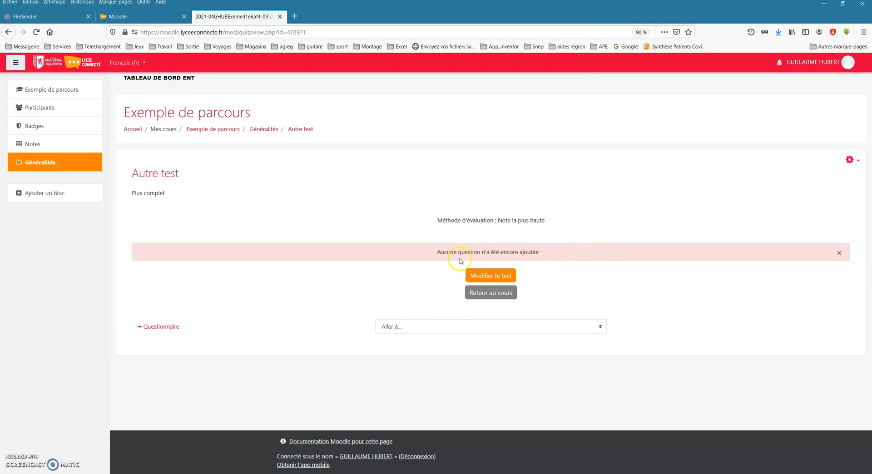
pyautogui.click(490, 275)
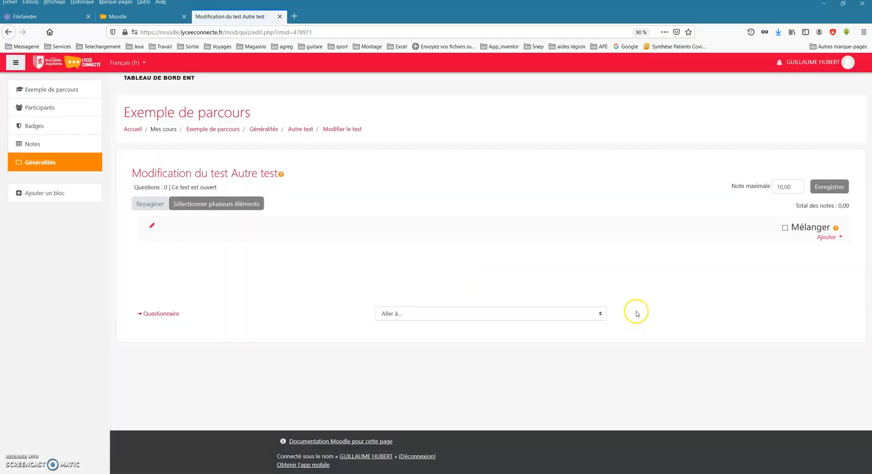
# Add a new question of type Appariement to the test.
pyautogui.click(829, 237)
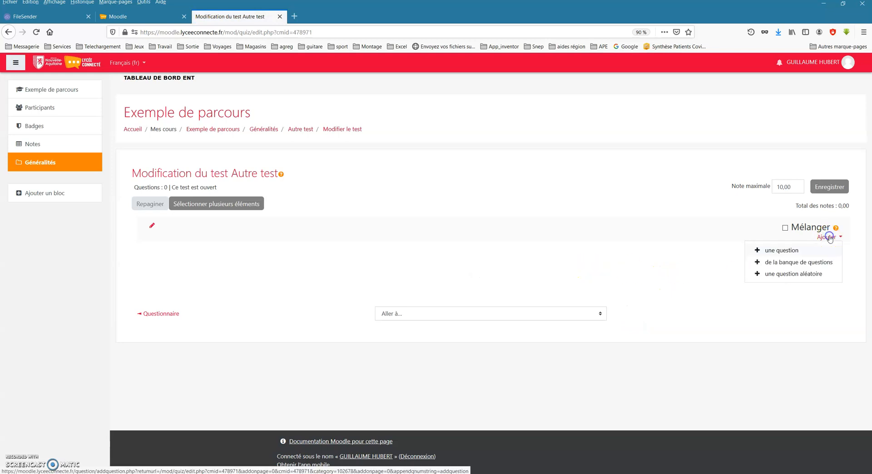
pyautogui.click(780, 252)
pyautogui.moveTo(420, 171)
pyautogui.mouseDown()
pyautogui.moveTo(420, 309)
pyautogui.moveTo(416, 168)
pyautogui.mouseUp()
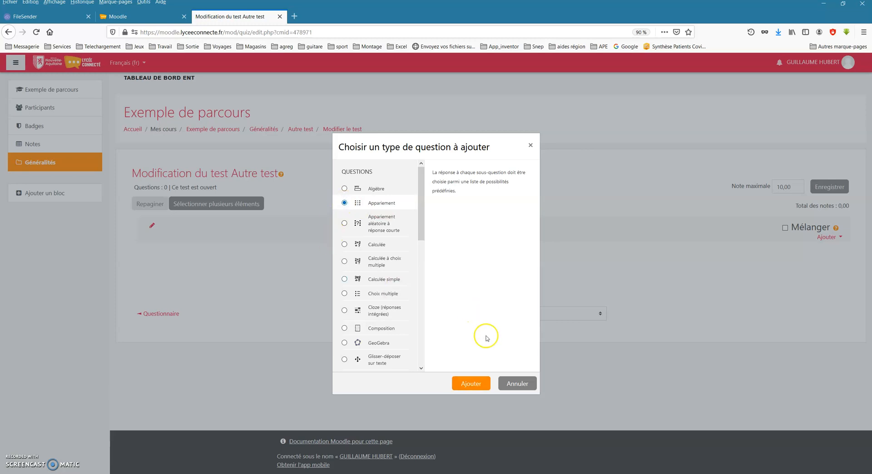
pyautogui.click(471, 384)
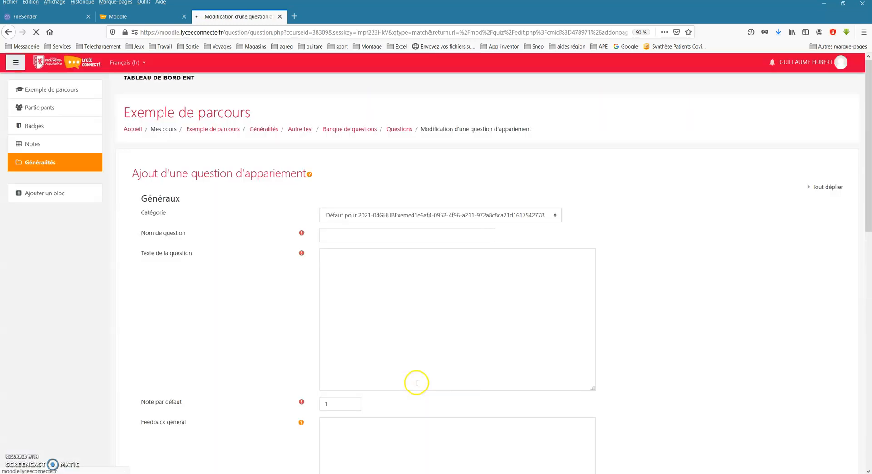
# Name the matching question "Q1" and enter "Appairez les items" as its question text.
pyautogui.click(331, 235)
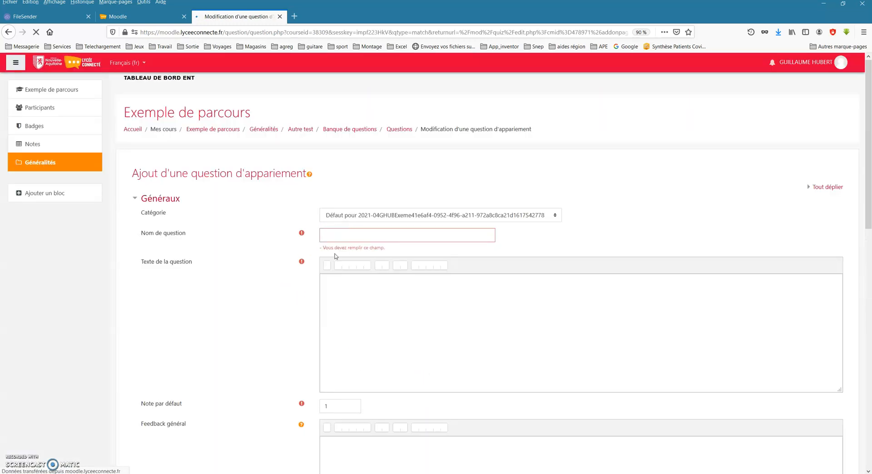
pyautogui.click(354, 234)
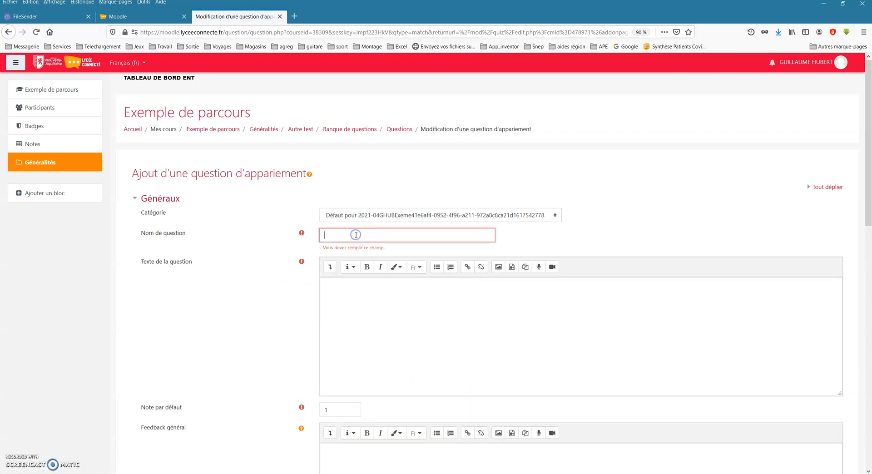
pyautogui.click(342, 282)
pyautogui.write('Appairez')
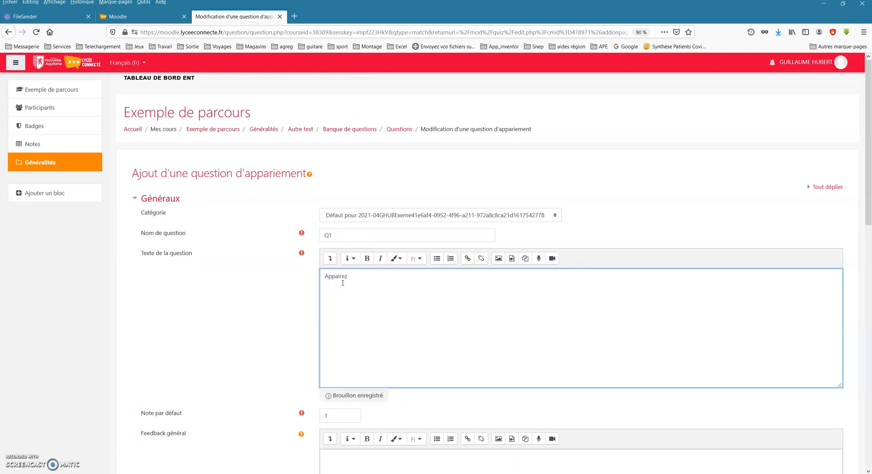
pyautogui.write(' les items')
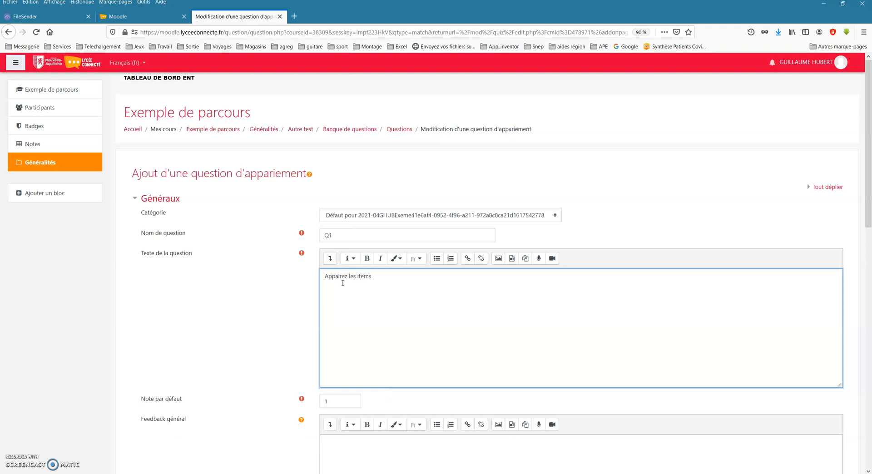
# Fill in the first matching pair with "Arbre" as the question and "Végétal" as its answer.
pyautogui.scroll(-3, 214, 331)
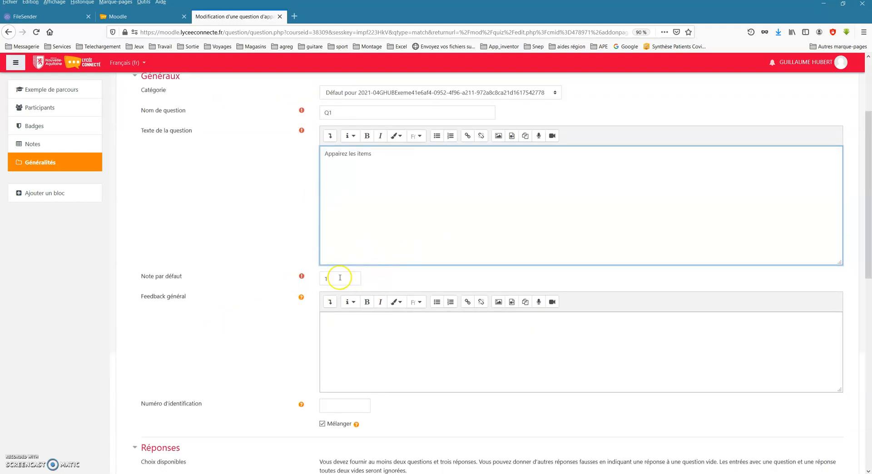
pyautogui.scroll(-2, 338, 278)
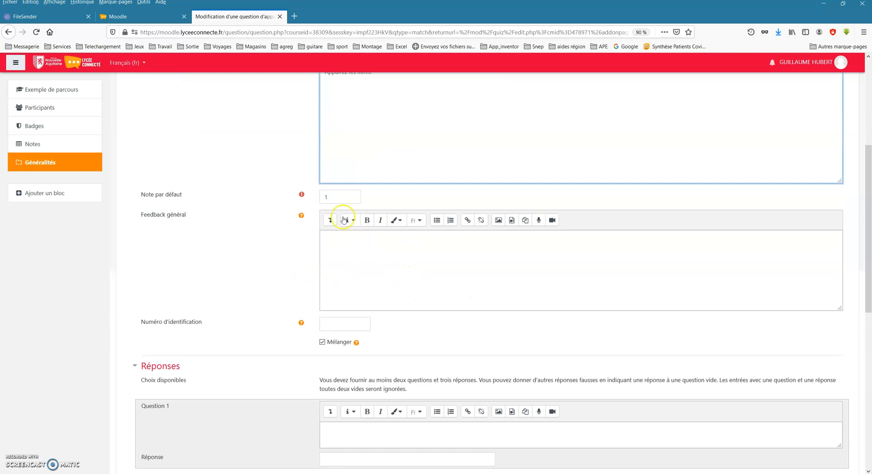
pyautogui.scroll(3, 359, 195)
pyautogui.scroll(-2, 370, 291)
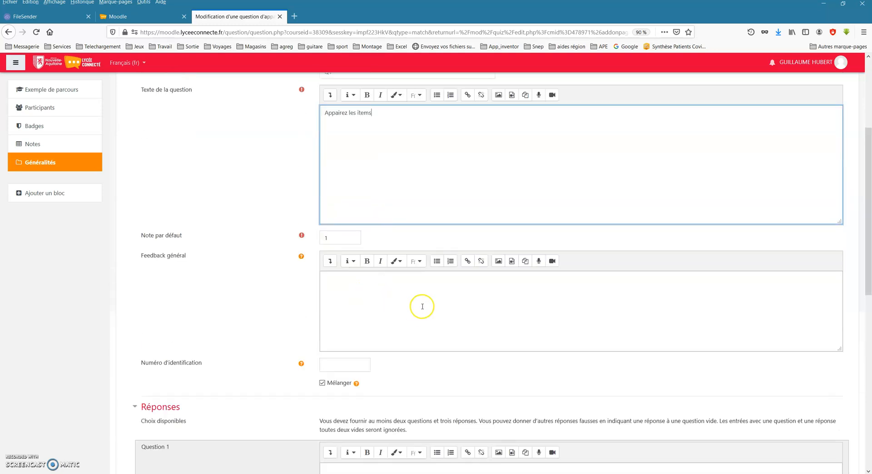
pyautogui.scroll(-2, 383, 290)
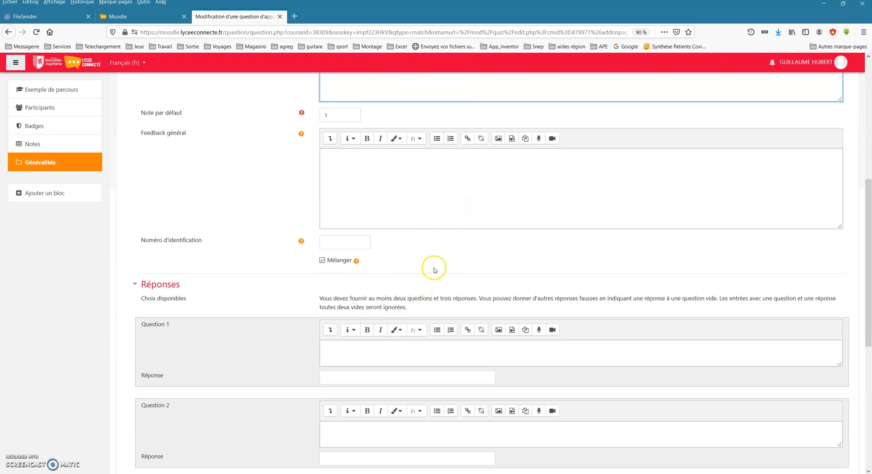
pyautogui.scroll(-2, 431, 274)
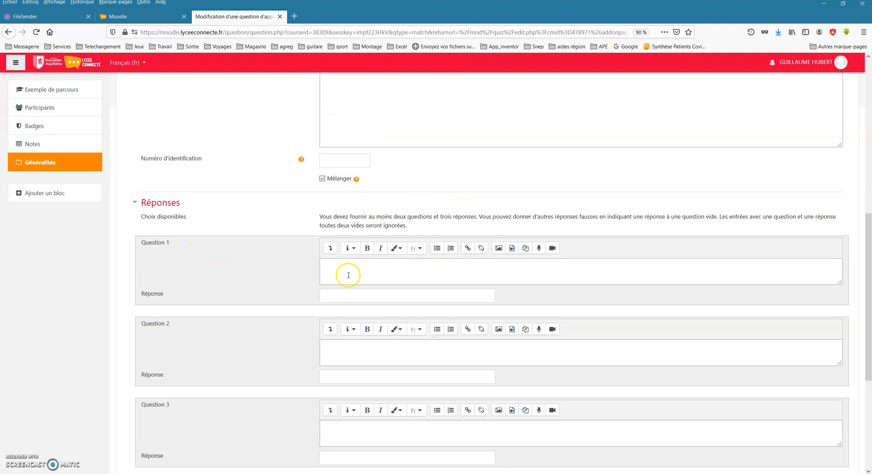
pyautogui.click(325, 267)
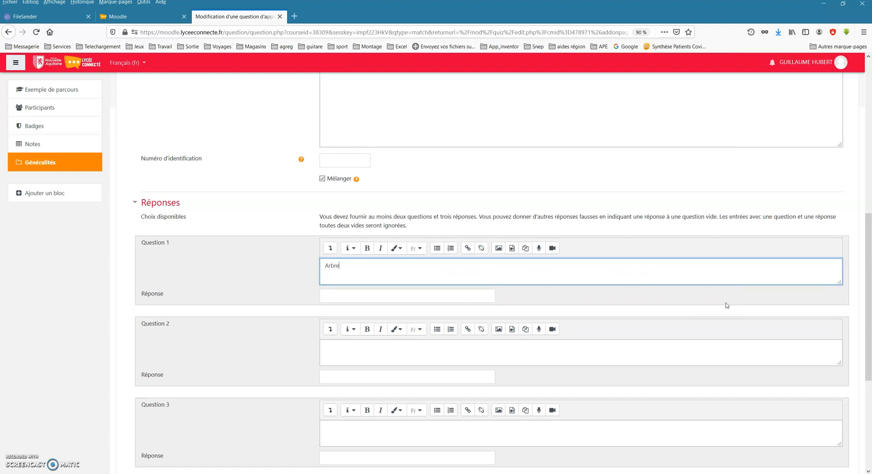
pyautogui.click(448, 298)
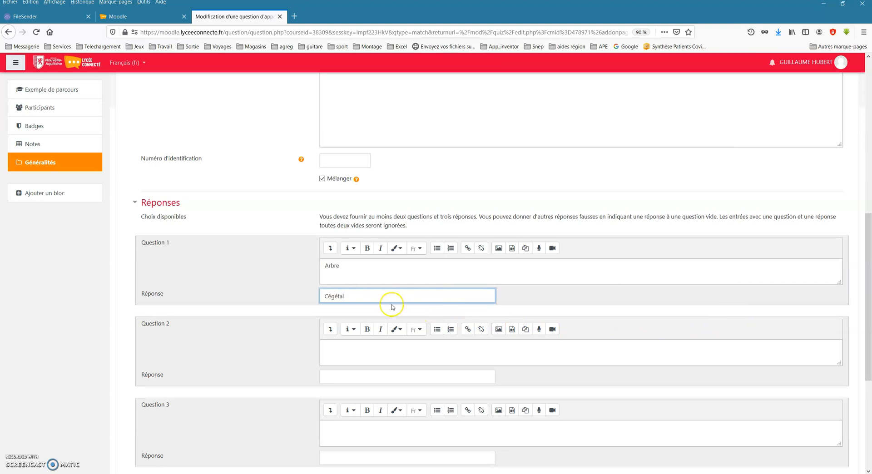
pyautogui.write('V')
# Fill in the second pair as "Chien" with answer "Animal" and the third as "Silex" with answer "Minéral".
pyautogui.click(343, 347)
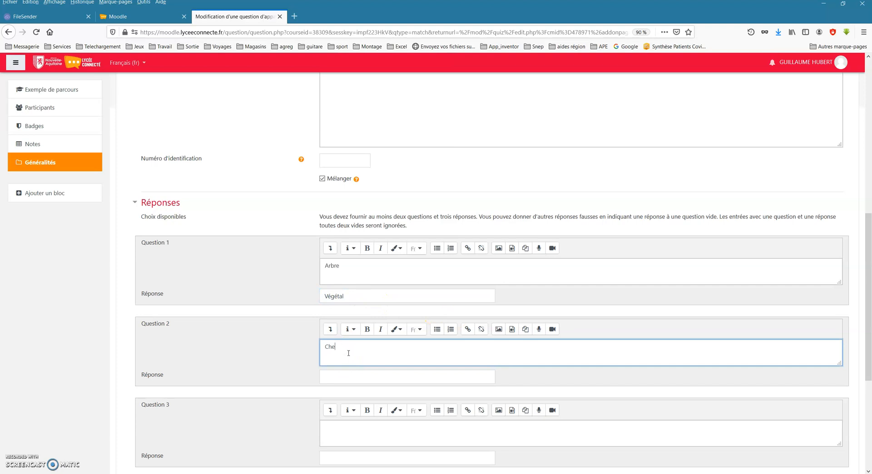
pyautogui.click(339, 373)
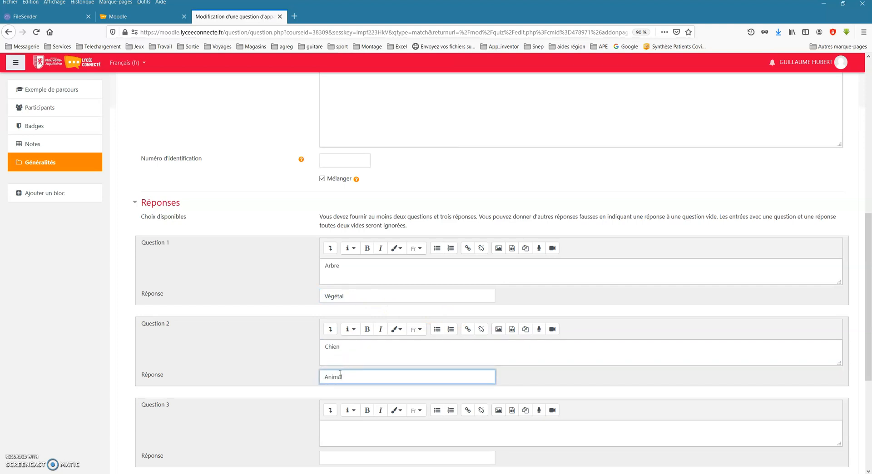
pyautogui.scroll(-3, 341, 363)
pyautogui.click(347, 347)
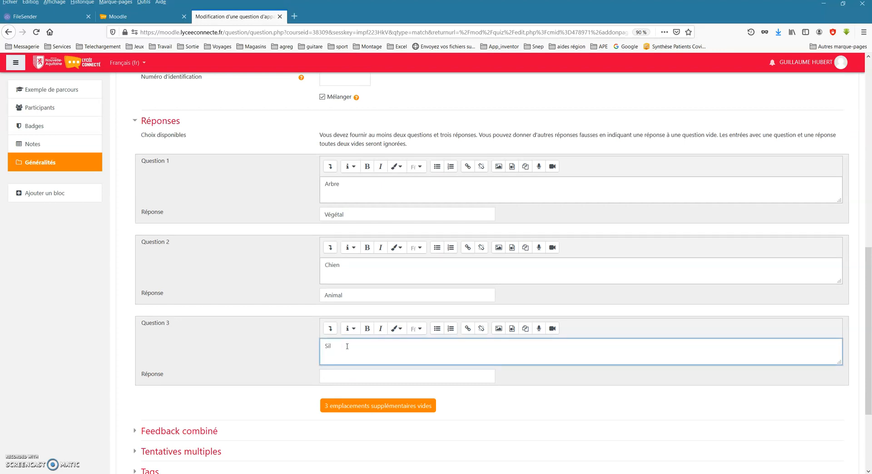
pyautogui.click(336, 377)
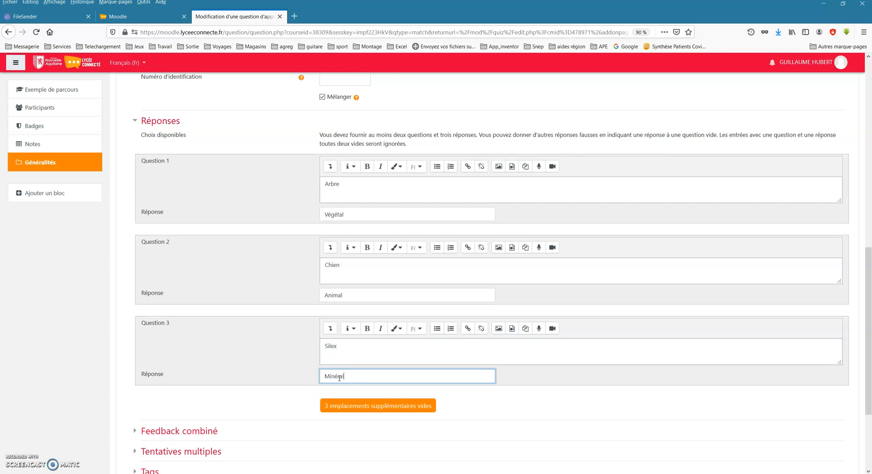
# Save the matching question while staying in its edit form, and open its preview.
pyautogui.scroll(-5, 301, 372)
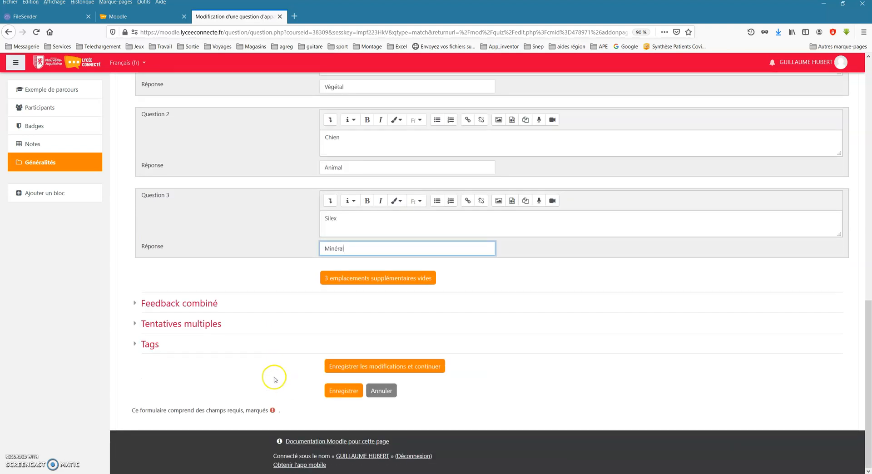
pyautogui.click(354, 369)
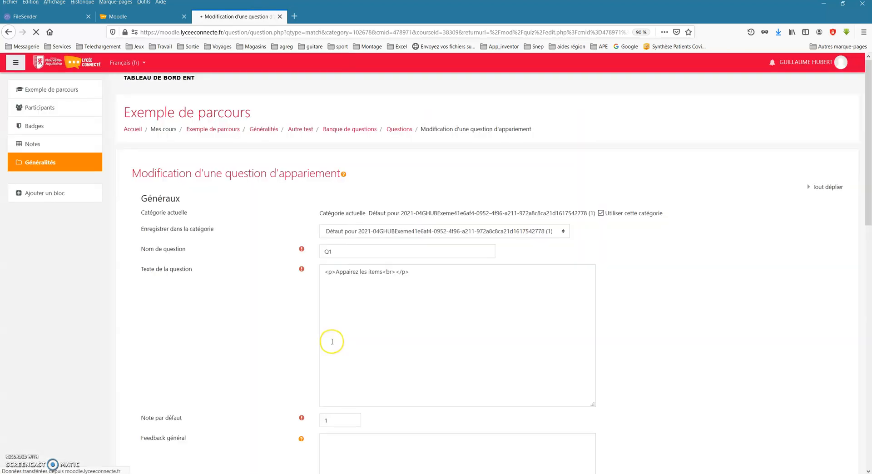
pyautogui.scroll(-20, 323, 340)
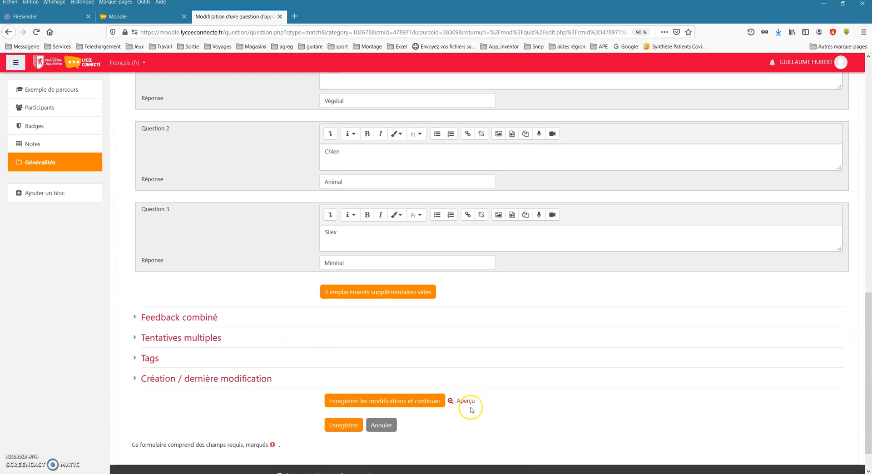
pyautogui.click(464, 402)
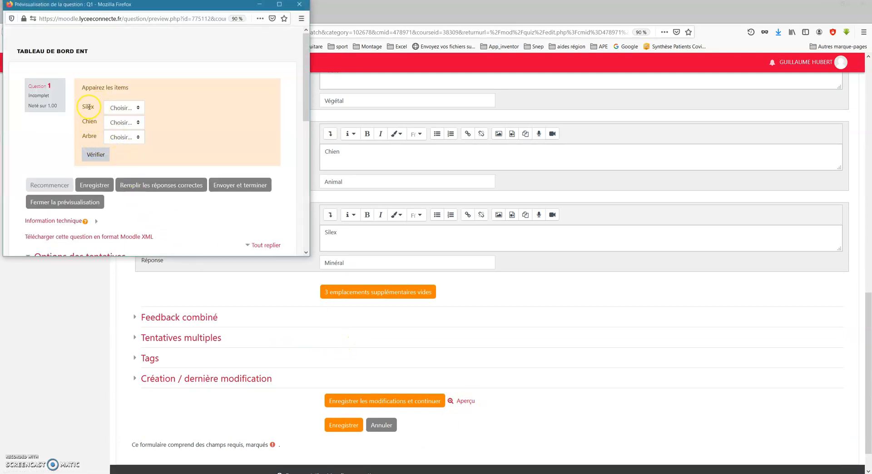
# Test the previewed question by matching Silex to Minéral, Chien to Animal and Arbre to Végétal, and check the answers.
pyautogui.click(130, 107)
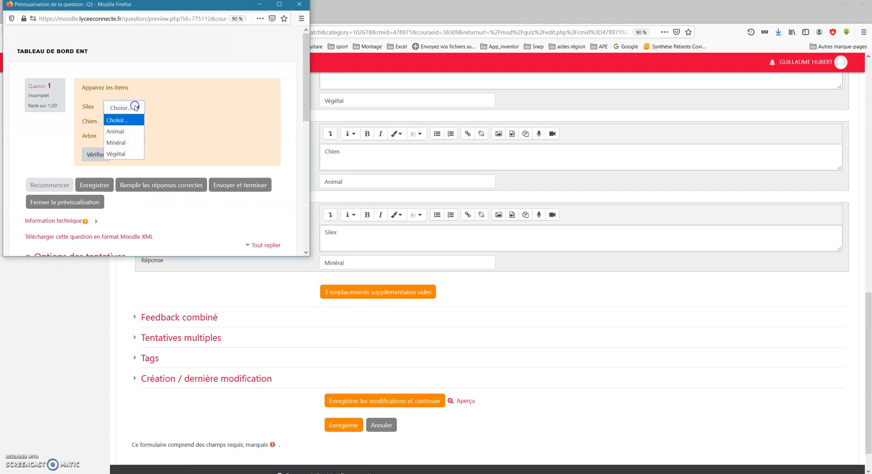
pyautogui.click(120, 143)
pyautogui.click(132, 123)
pyautogui.click(120, 146)
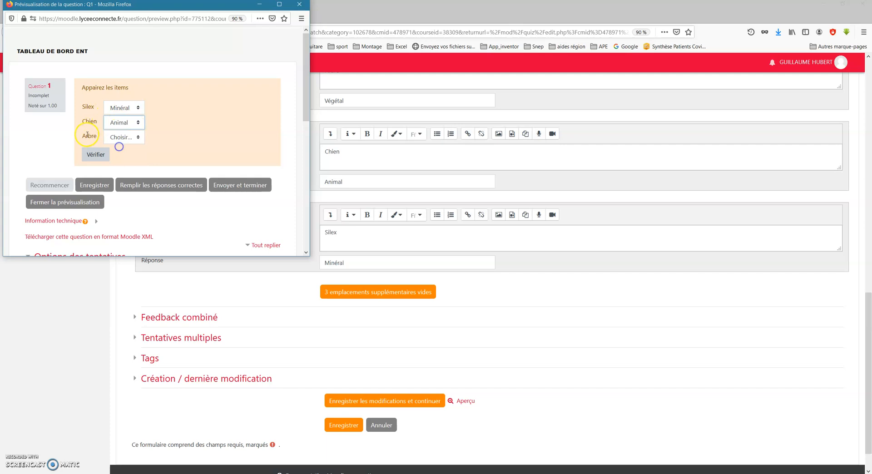
pyautogui.click(131, 136)
pyautogui.click(119, 184)
pyautogui.click(95, 154)
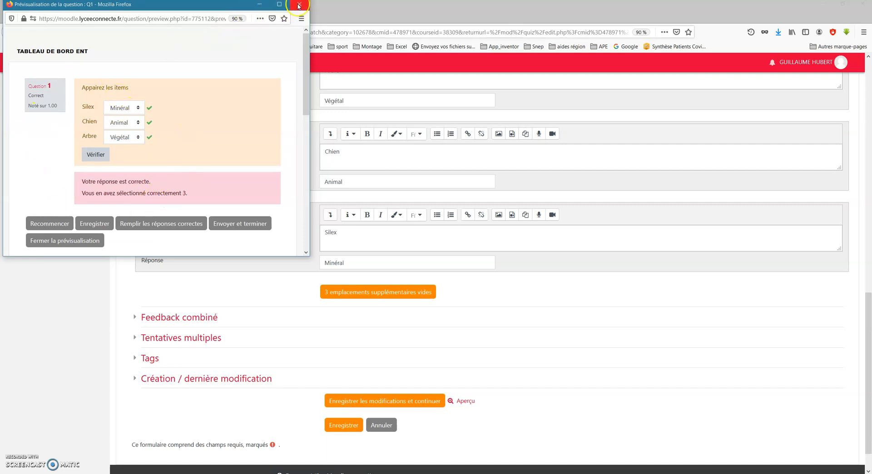
# Close the preview, turn off shuffling for the matching question, and save the changes while staying in its edit form.
pyautogui.click(299, 6)
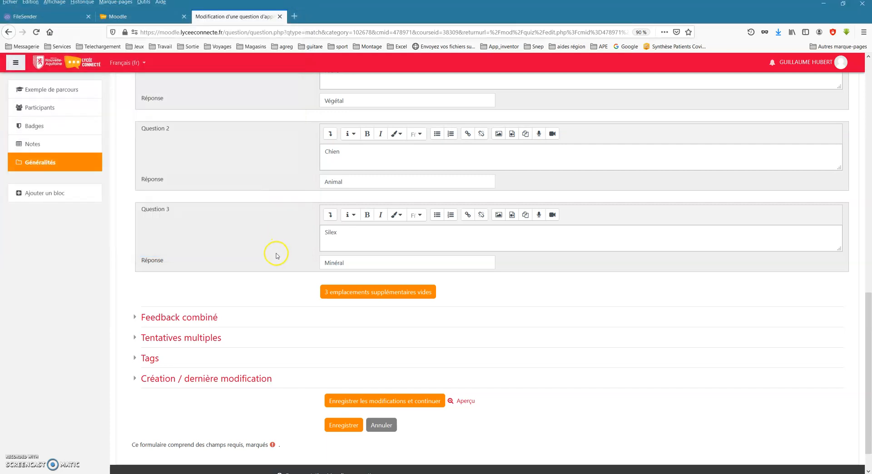
pyautogui.scroll(6, 276, 255)
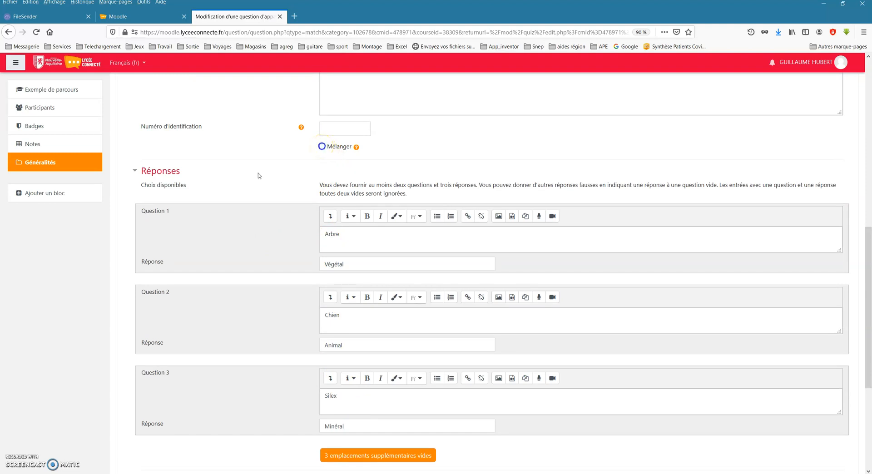
pyautogui.scroll(-3, 336, 318)
pyautogui.click(370, 400)
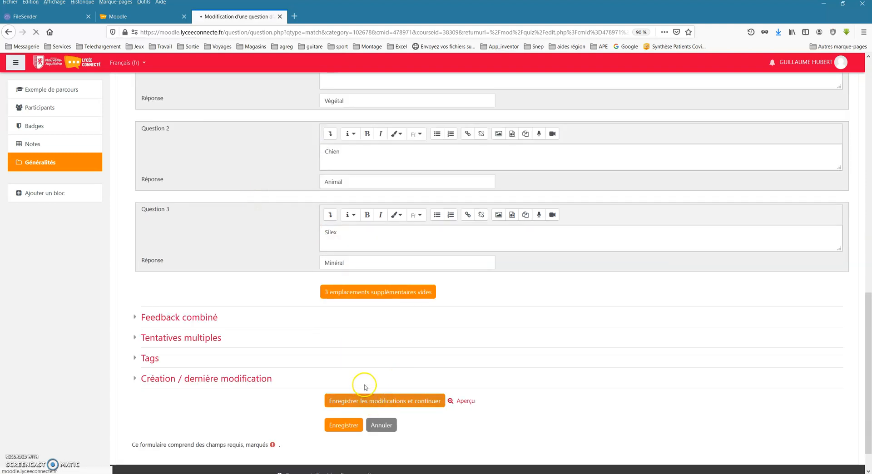
# Preview the matching question again to examine the item order, and save the question to return to the quiz.
pyautogui.scroll(-10, 362, 383)
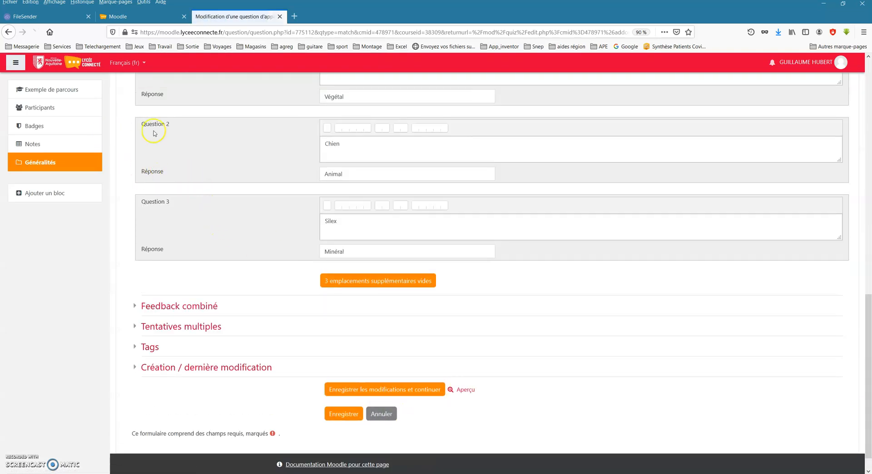
pyautogui.scroll(-1, 389, 386)
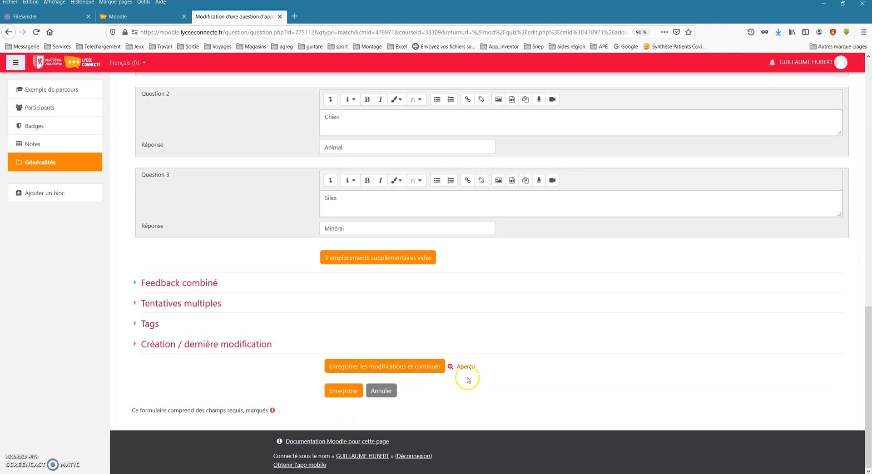
pyautogui.click(464, 366)
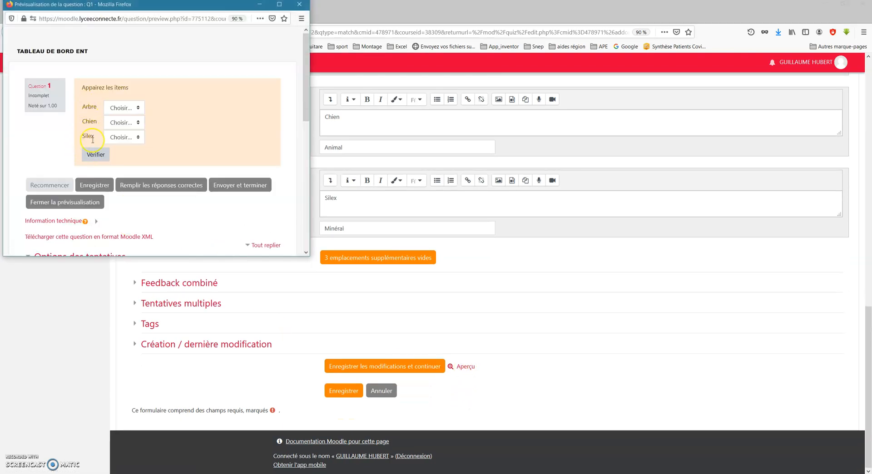
pyautogui.click(296, 6)
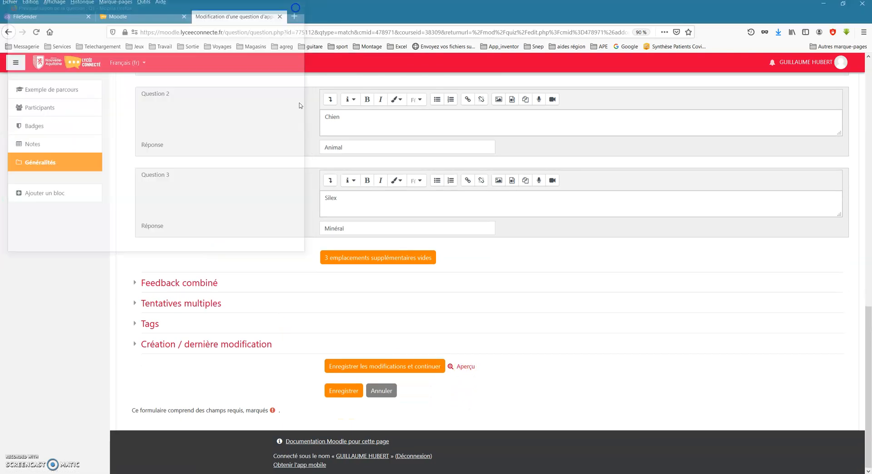
pyautogui.scroll(10, 245, 241)
pyautogui.scroll(-10, 256, 299)
pyautogui.click(354, 392)
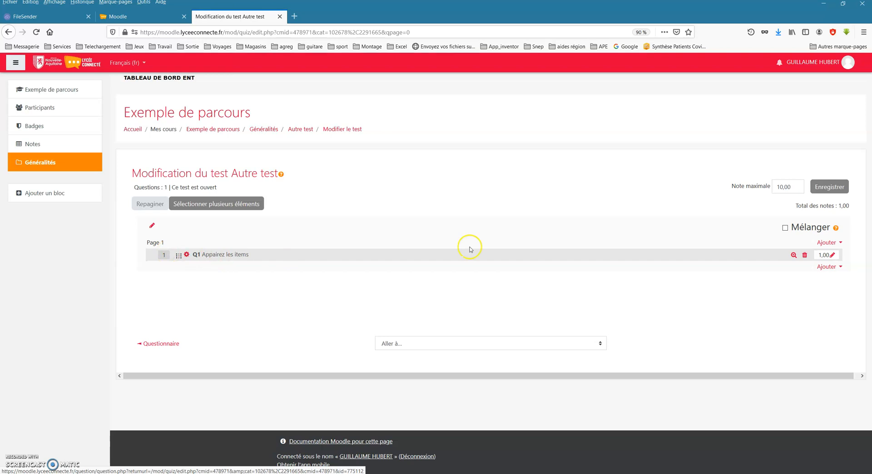
# Add a new question of type "Choix multiple" after Q1 in the quiz.
pyautogui.click(825, 267)
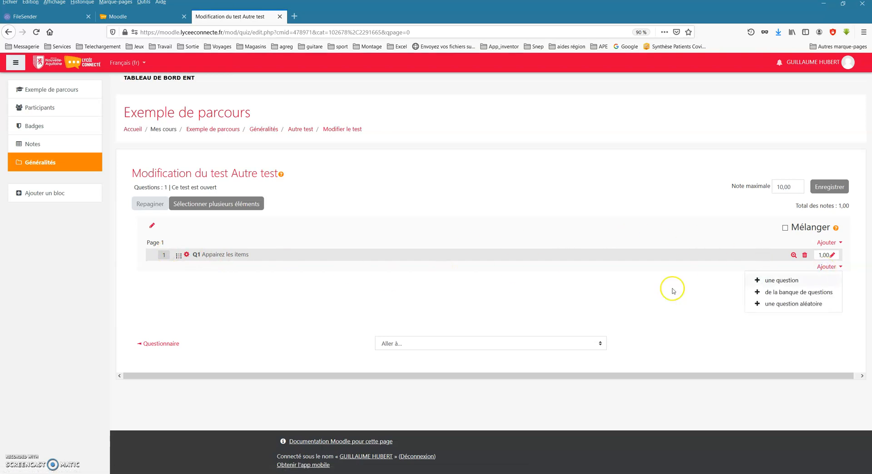
pyautogui.click(781, 281)
pyautogui.moveTo(422, 183); pyautogui.dragTo(427, 219)
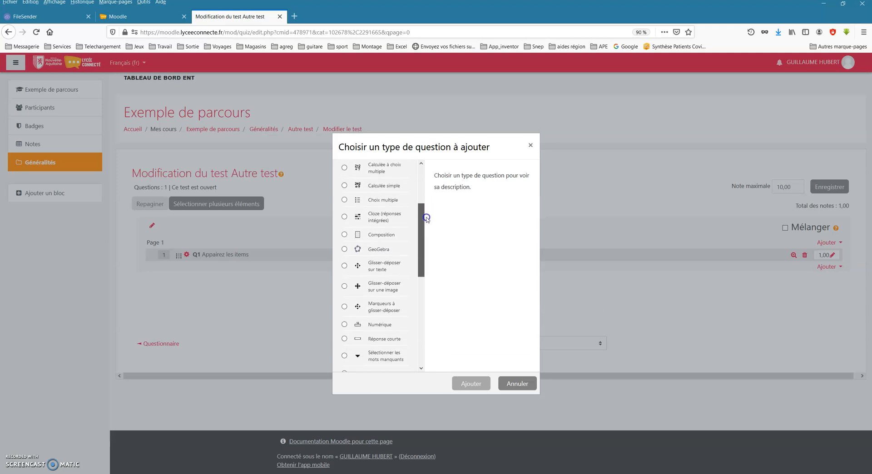
pyautogui.click(345, 200)
pyautogui.click(472, 384)
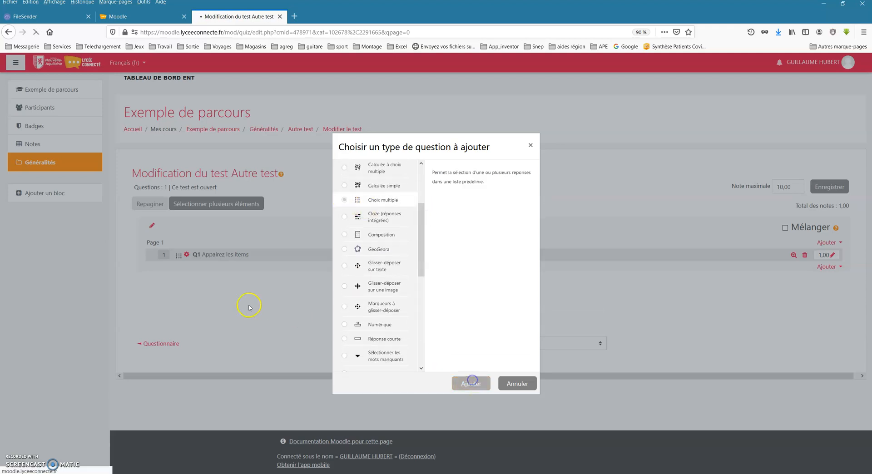
# Name the multiple-choice question "Q2" and enter "Choisissez la réponse b" as its question text.
pyautogui.click(328, 231)
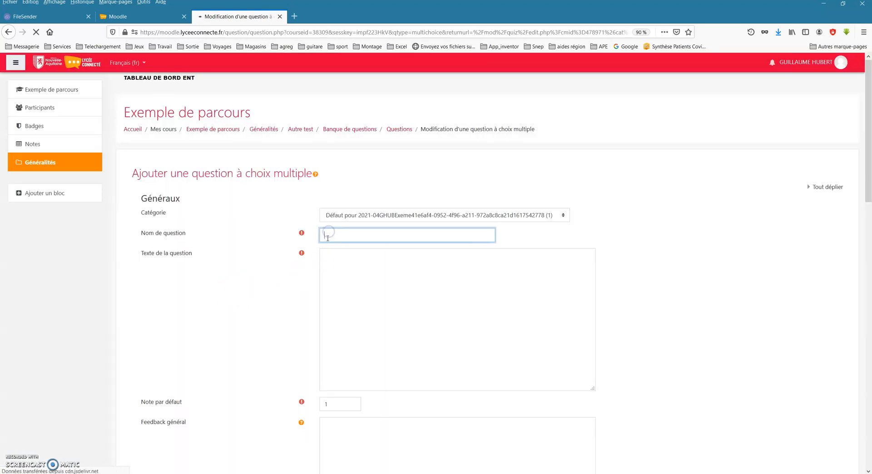
pyautogui.click(328, 236)
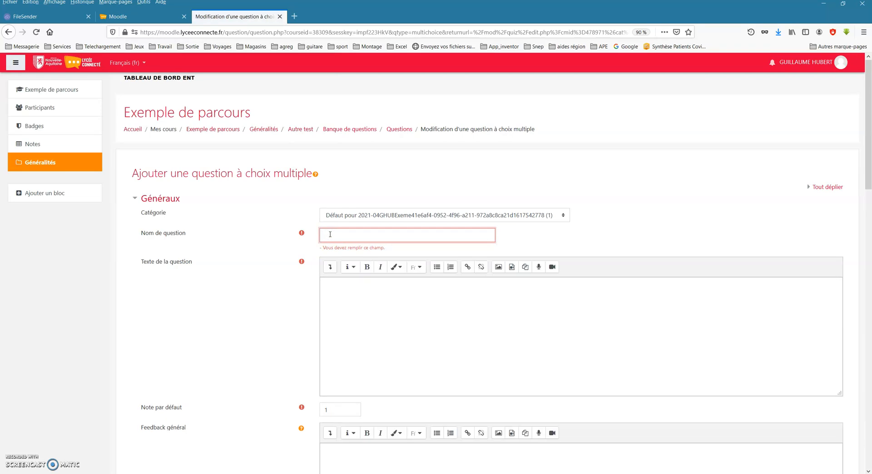
pyautogui.write('Q2')
pyautogui.click(336, 303)
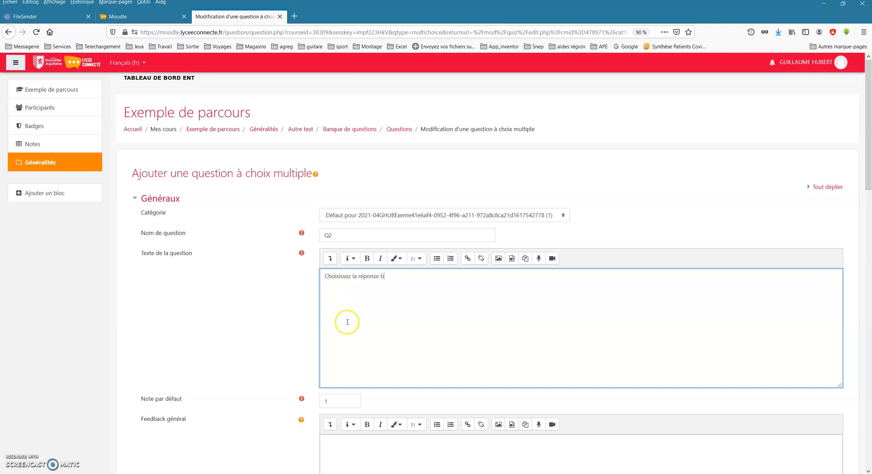
# Look through the question's answer settings and the available choice-numbering styles.
pyautogui.scroll(-1, 334, 362)
pyautogui.scroll(-4, 315, 354)
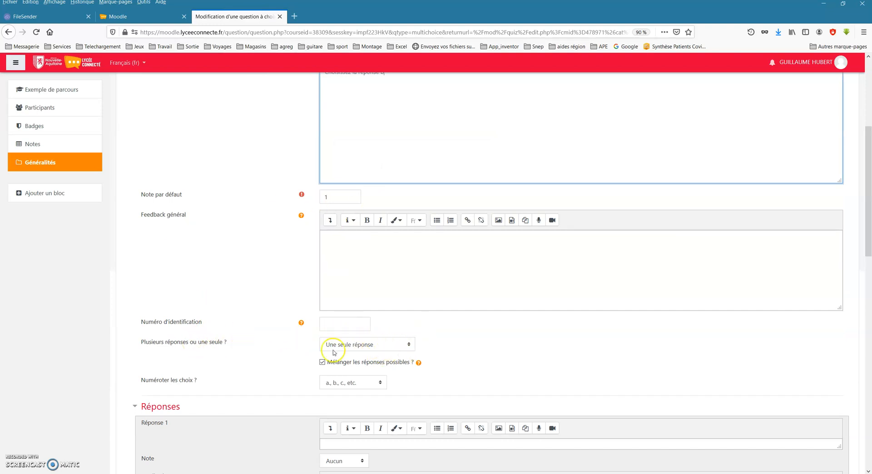
pyautogui.scroll(-1, 410, 342)
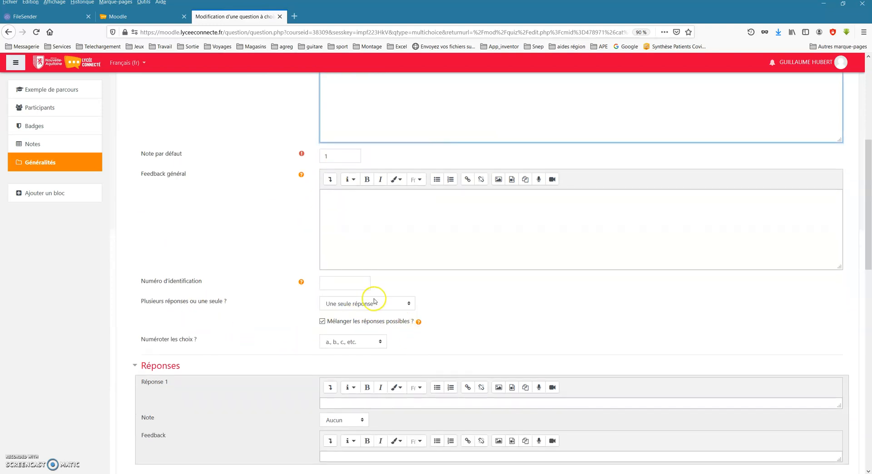
pyautogui.scroll(-2, 376, 350)
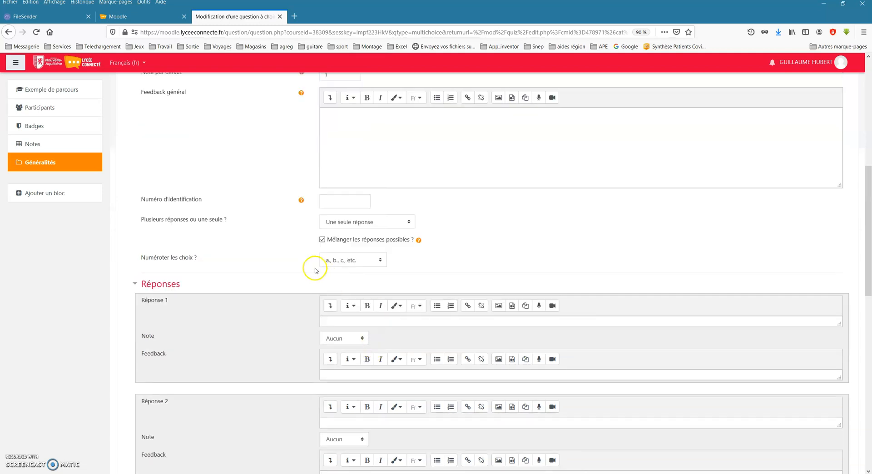
pyautogui.click(346, 260)
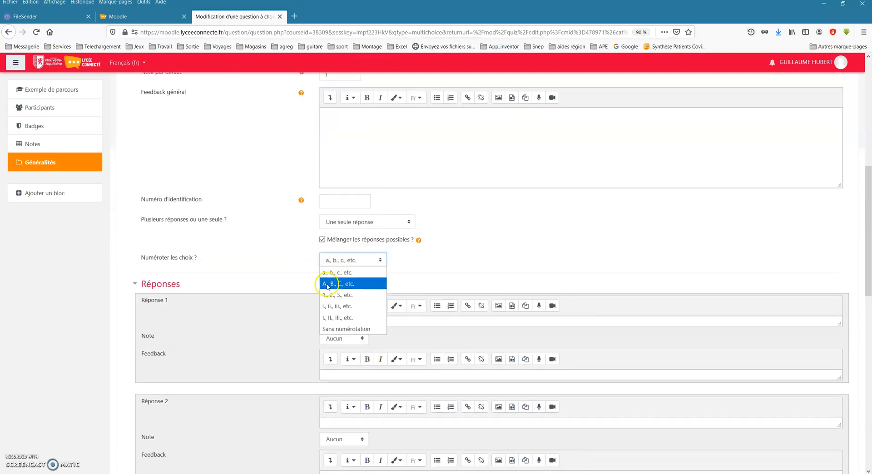
pyautogui.click(351, 260)
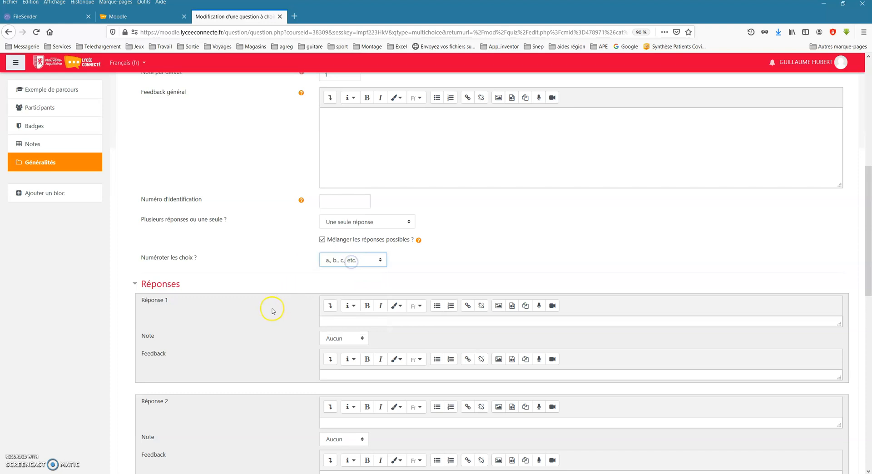
# Enter "Réponse A" as the first answer and keep its grade at "Aucun".
pyautogui.click(350, 320)
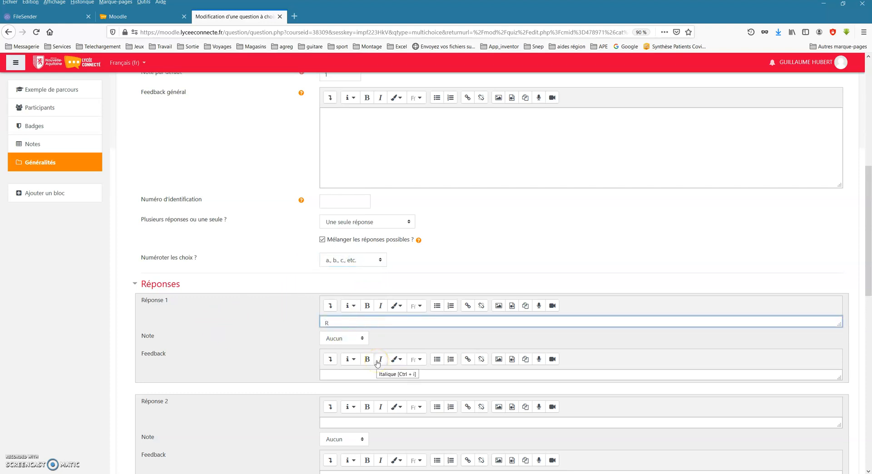
pyautogui.click(352, 338)
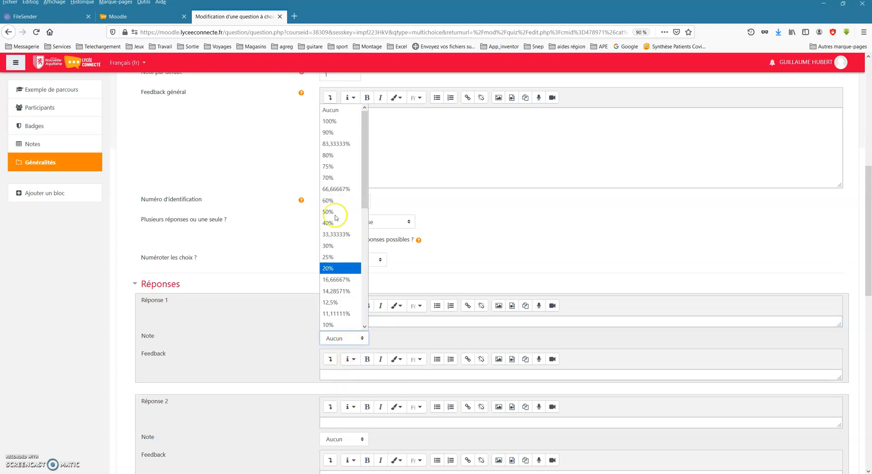
pyautogui.click(336, 110)
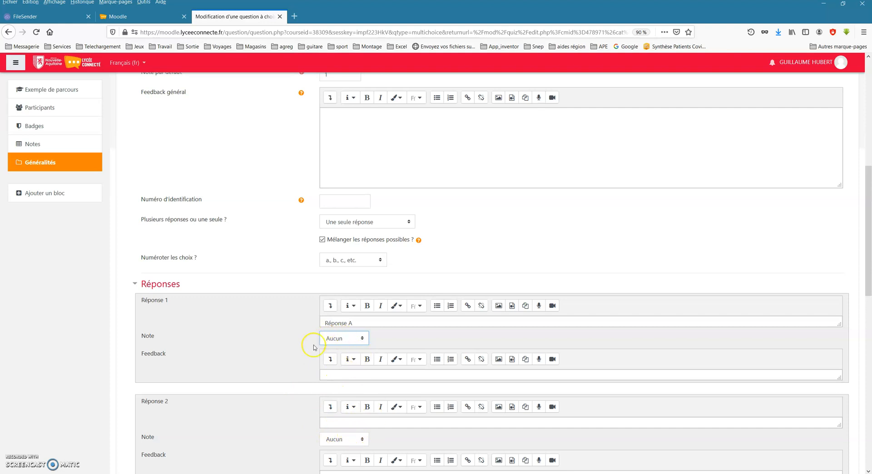
pyautogui.click(361, 338)
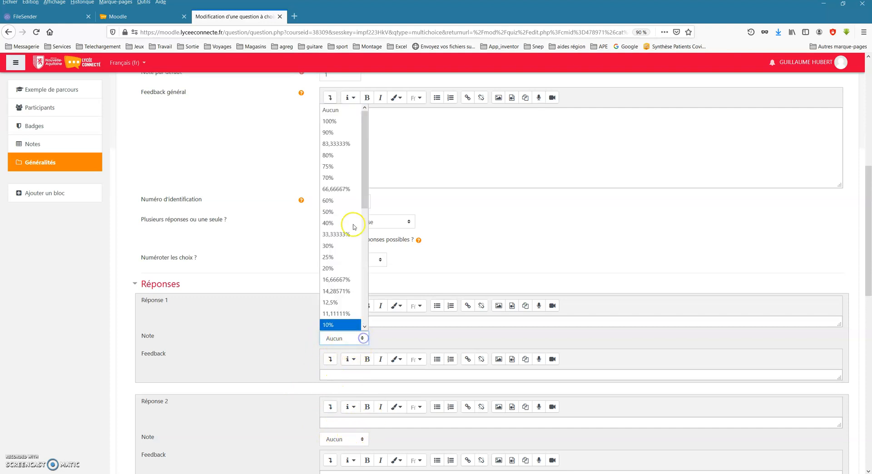
pyautogui.click(514, 245)
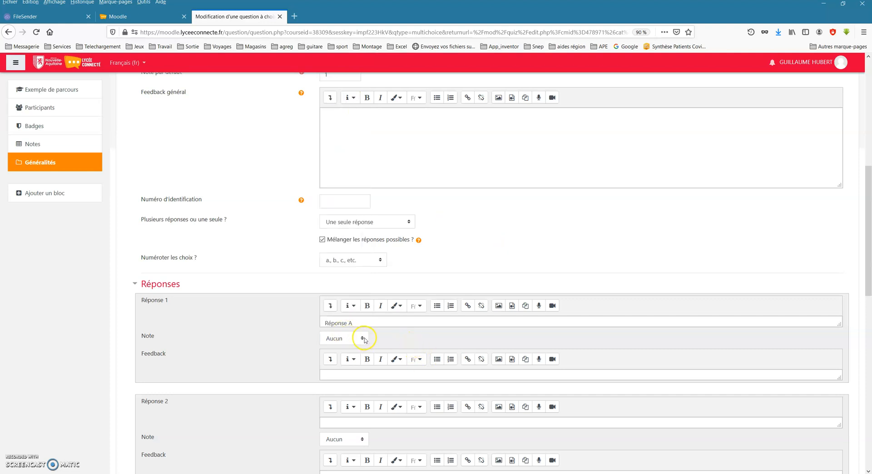
# Enter "Réponse B" as the second answer and set its grade to 100%.
pyautogui.scroll(-3, 361, 336)
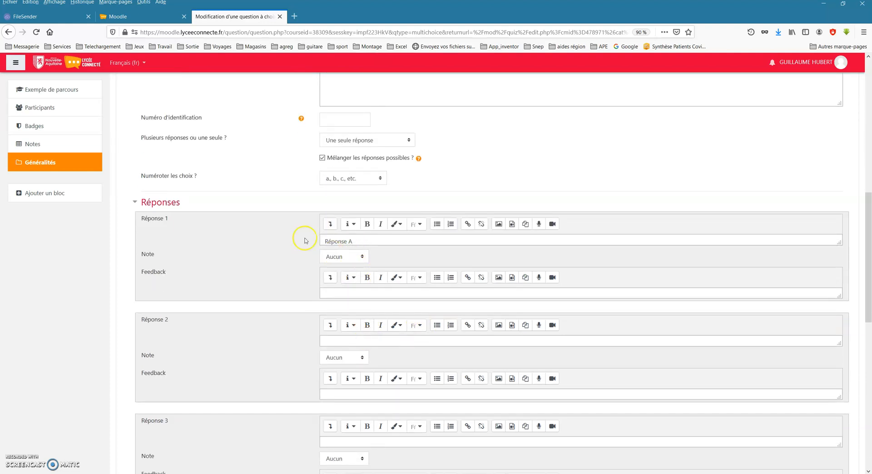
pyautogui.click(348, 340)
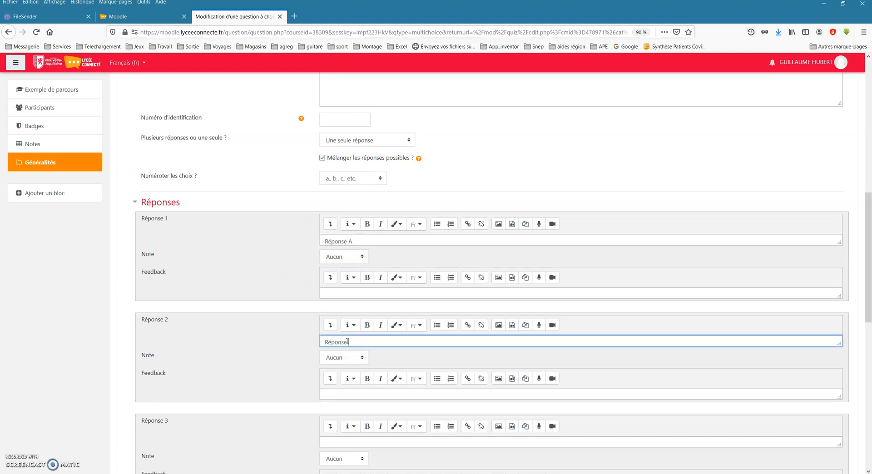
pyautogui.click(336, 357)
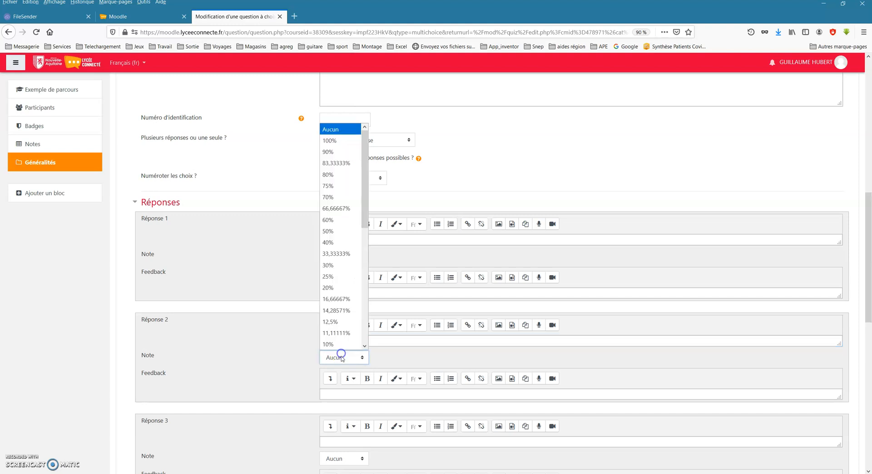
pyautogui.click(334, 140)
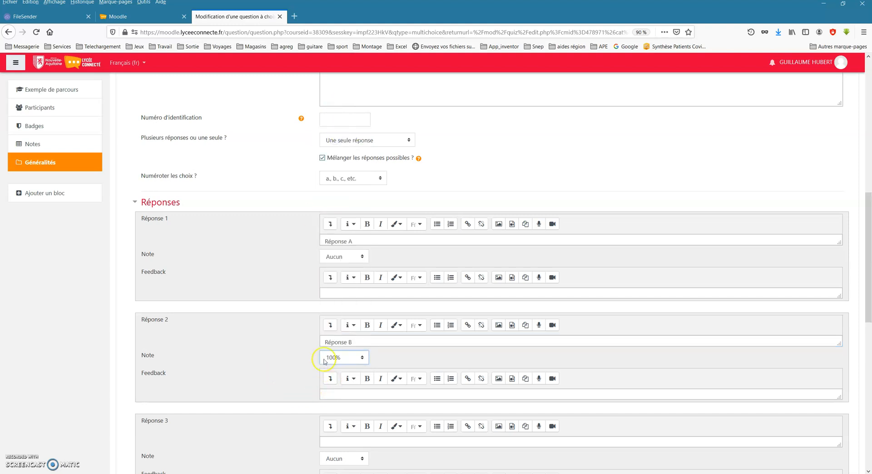
# Enter "Réponse C" as the third answer and save the multiple-choice question while staying in its edit form.
pyautogui.scroll(-3, 323, 362)
pyautogui.click(338, 361)
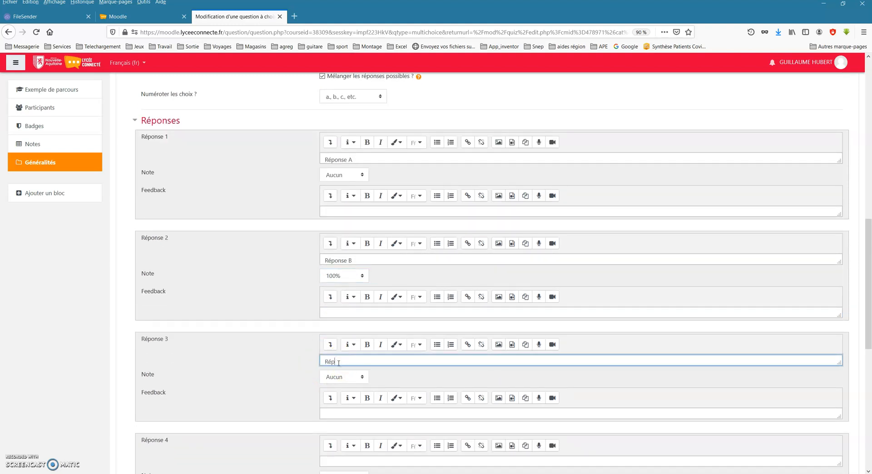
pyautogui.scroll(-13, 302, 375)
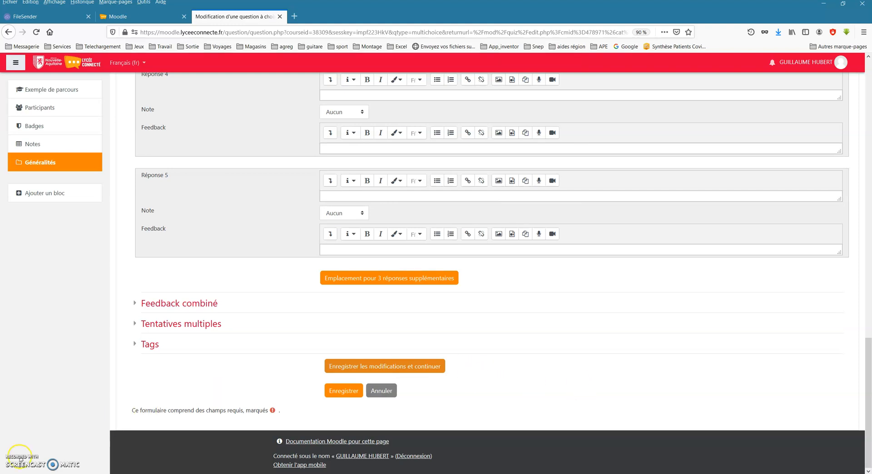
pyautogui.scroll(-12, 211, 357)
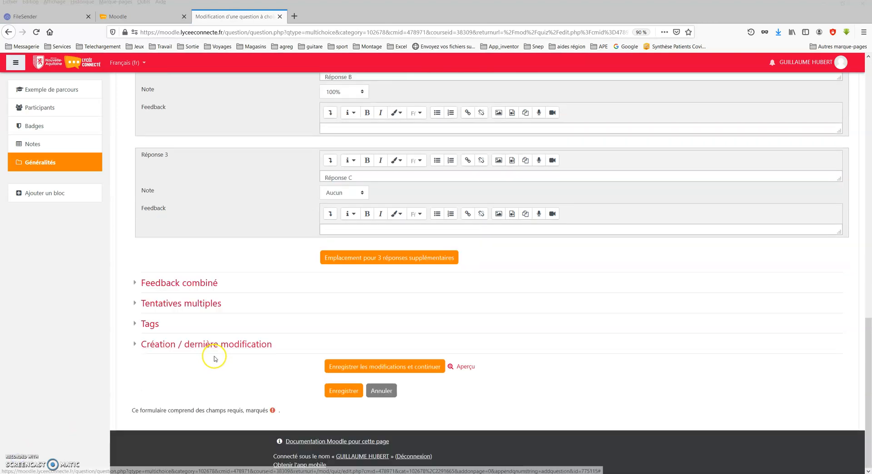
# Test "Réponse B" as the answer in the question's preview, and save the question to return to the quiz.
pyautogui.click(462, 366)
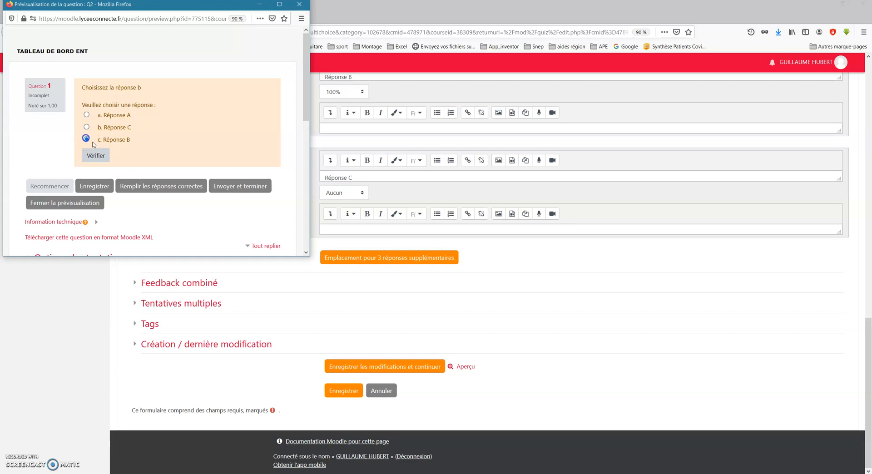
pyautogui.click(98, 155)
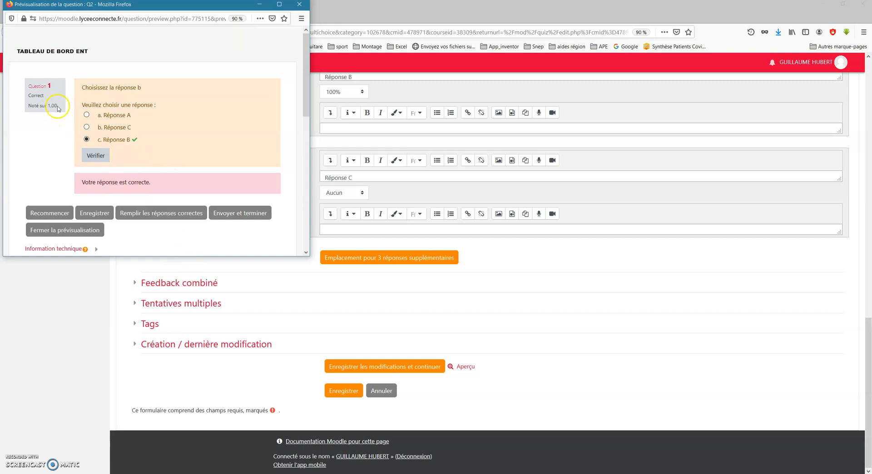
pyautogui.click(299, 4)
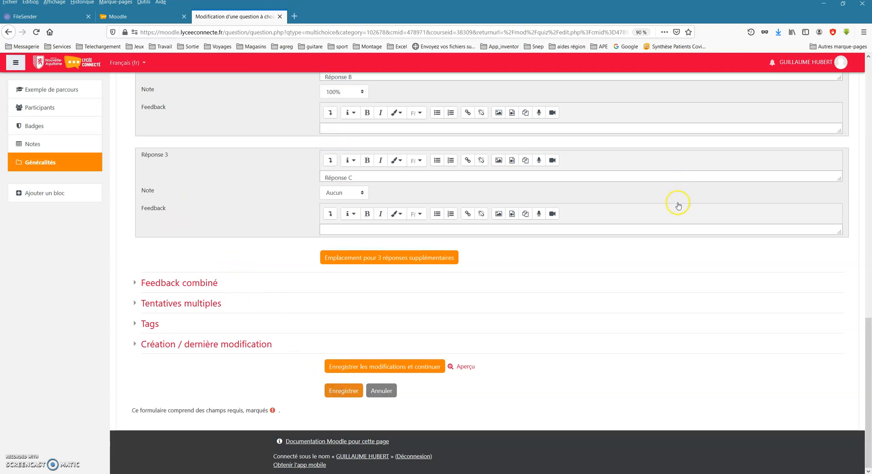
pyautogui.click(345, 394)
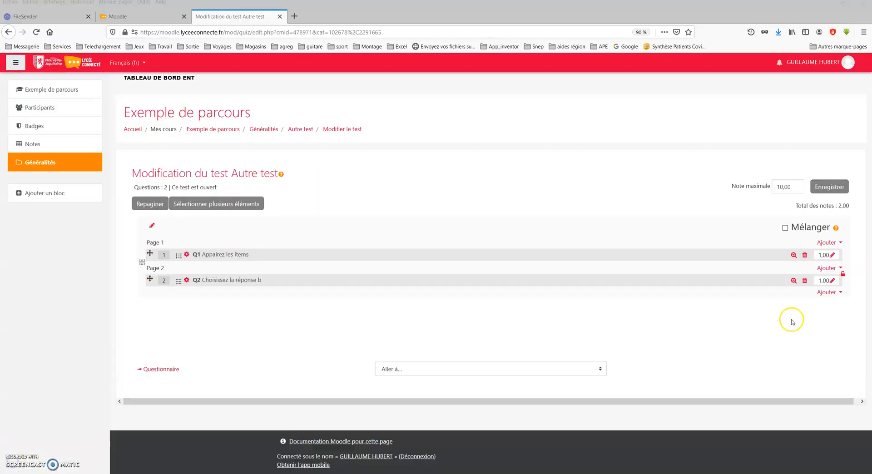
# Add a new question of type "Glisser-déposer sur texte" after Q2 at the end of the quiz.
pyautogui.click(827, 292)
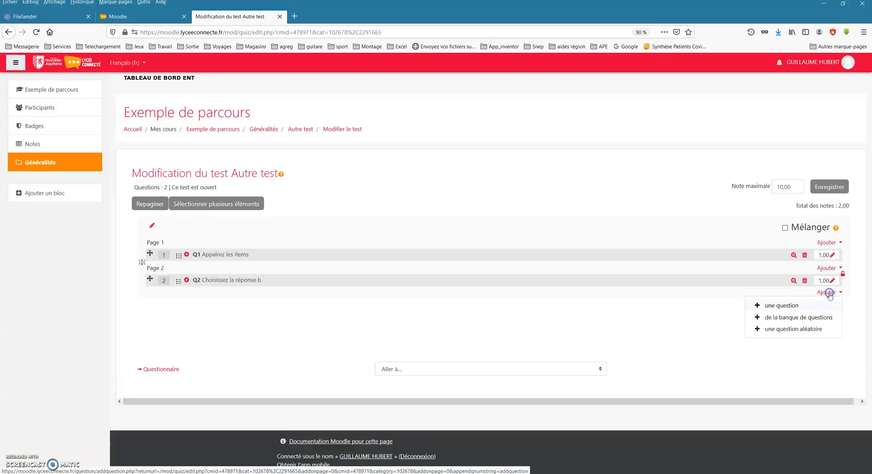
pyautogui.click(786, 307)
pyautogui.moveTo(420, 180); pyautogui.dragTo(419, 218)
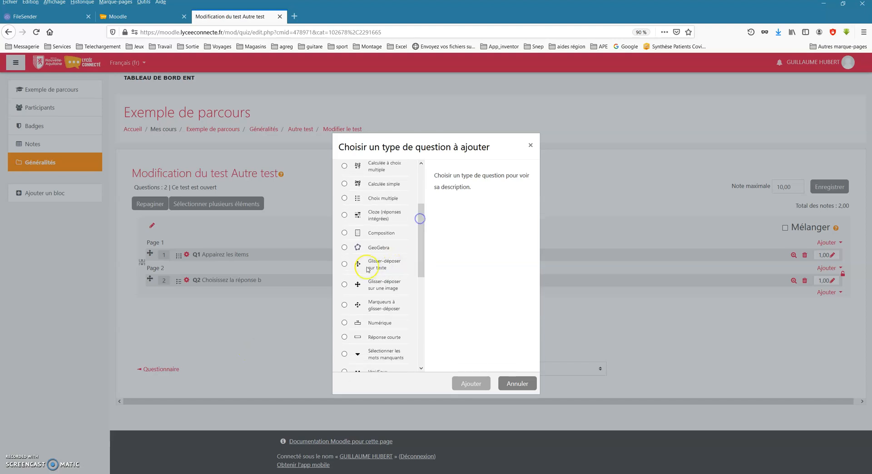
pyautogui.click(344, 264)
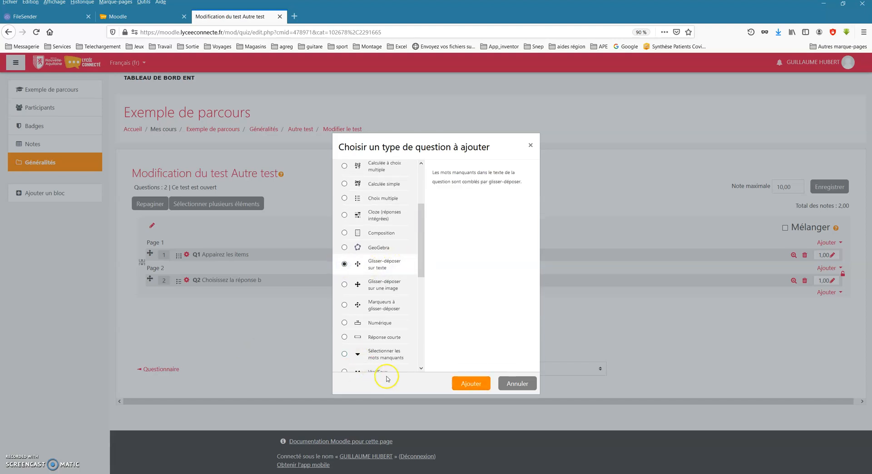
pyautogui.click(472, 384)
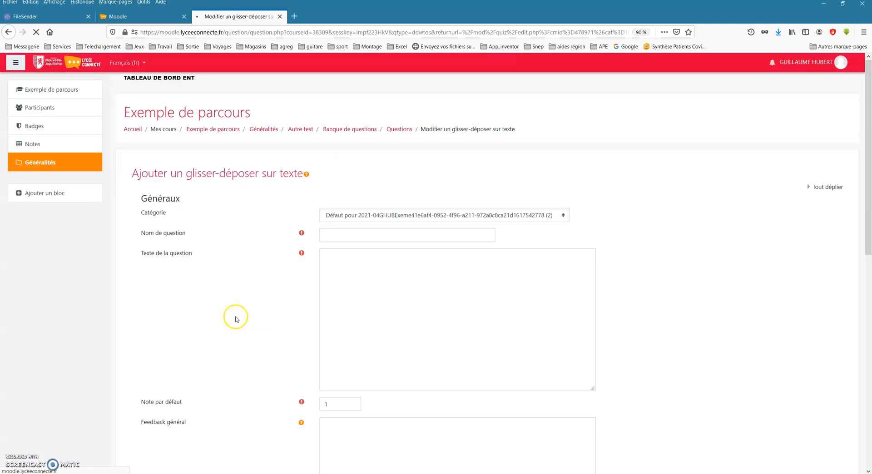
# Name the question "Q3" and insert the Wikipédia text on "vitesse maximale aérobie" with the placeholders [[1]] to [[4]] as its question text.
pyautogui.click(337, 233)
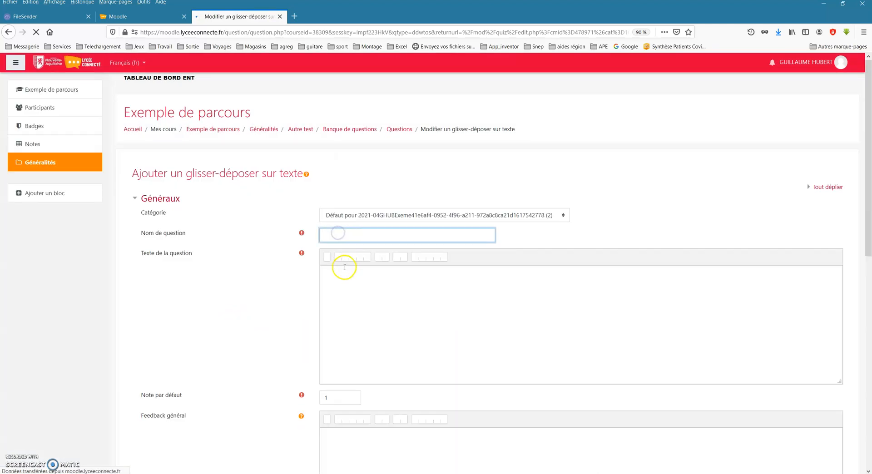
pyautogui.write('Q3')
pyautogui.click(350, 281)
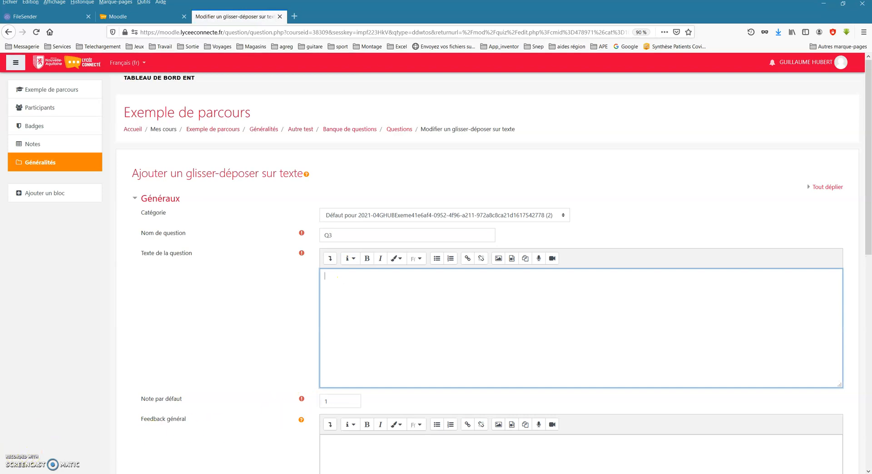
pyautogui.click(354, 295)
pyautogui.write("La vitesse maximale aérobie, en abrégé [[1]], est la plus petite vitesse de course à pied à partir de laquelle une personne consomme le maximum d' [[2]], c'est-à-dire atteint le VO2Max. En dessous de cette limite, la consommation d'oxygène croît avec l'intensité de l'effort et la plupart de l'énergie provient du métabolisme [[3]]. Au-delà, la consommation d'oxygène reste constante et la puissance supplémentaire est assurée par la filière anaérobie [[4]]. La VMA est utilisée en sport, par exemple pour la course à pied. À sa VMA, un sportif peut tenir quatre à huit minutes. À ce rythme environ 85 % de l'énergie est produite par le métabolisme aérobie et 15 % provient de la filière anaérobie lactique. C'est la production de protons H+ par la filière anaérobie lactique qui diminue la capacité de contraction du muscle par acidose intracellulaire (acidification du milieu interne de la cellule musculaire) et trouble la contraction musculaire. Source : wikipédia")
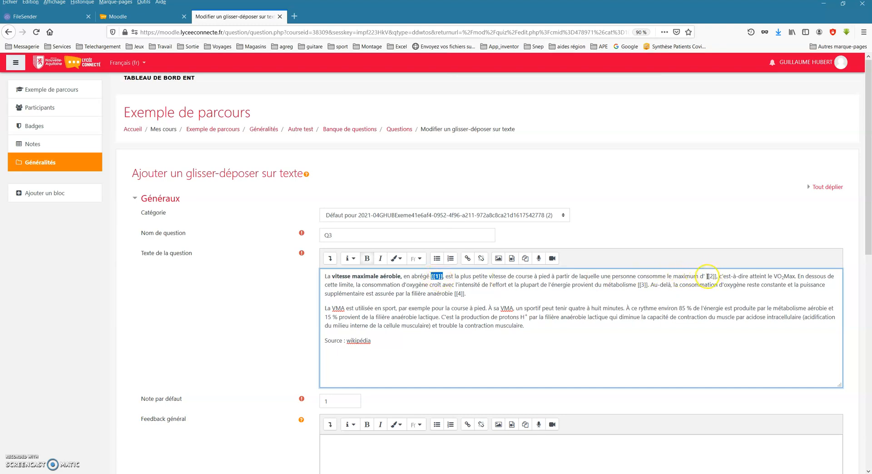
pyautogui.moveTo(716, 275); pyautogui.dragTo(724, 289)
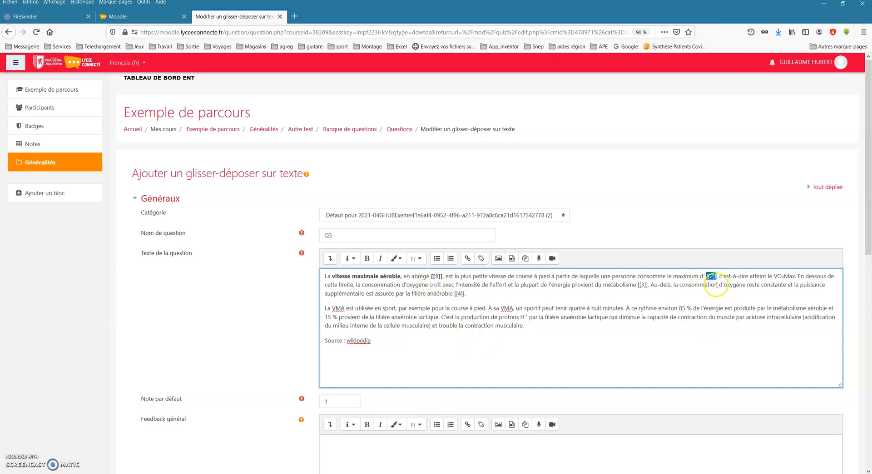
pyautogui.click(500, 353)
# Enter "VMA" as the answer for Choix 1 and "O2" as the answer for Choix 2.
pyautogui.scroll(-5, 454, 318)
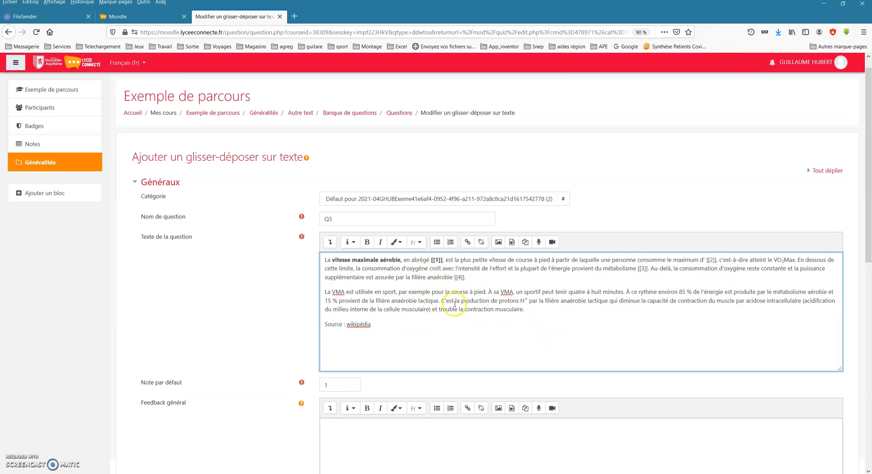
pyautogui.scroll(-1, 454, 307)
pyautogui.click(362, 395)
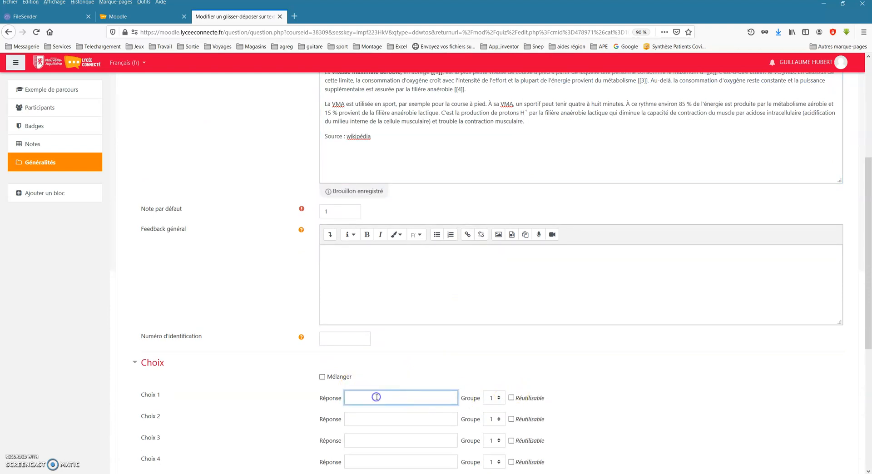
pyautogui.write('VMA')
pyautogui.scroll(5, 426, 317)
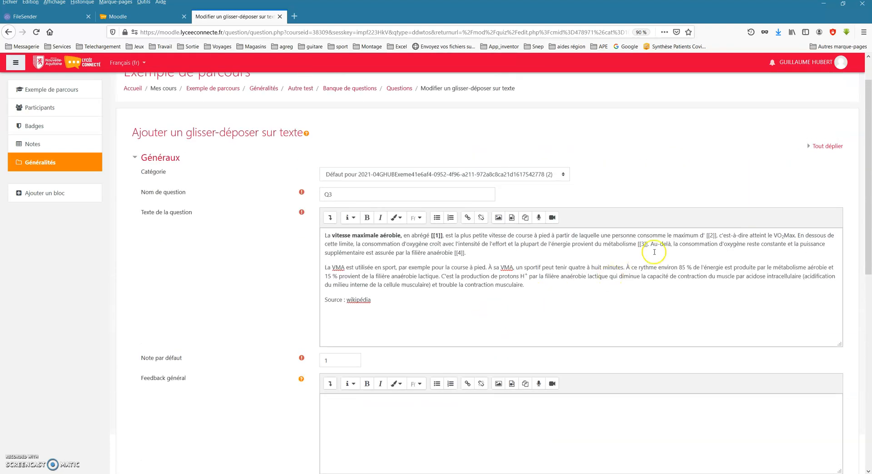
pyautogui.scroll(-5, 437, 410)
pyautogui.click(353, 403)
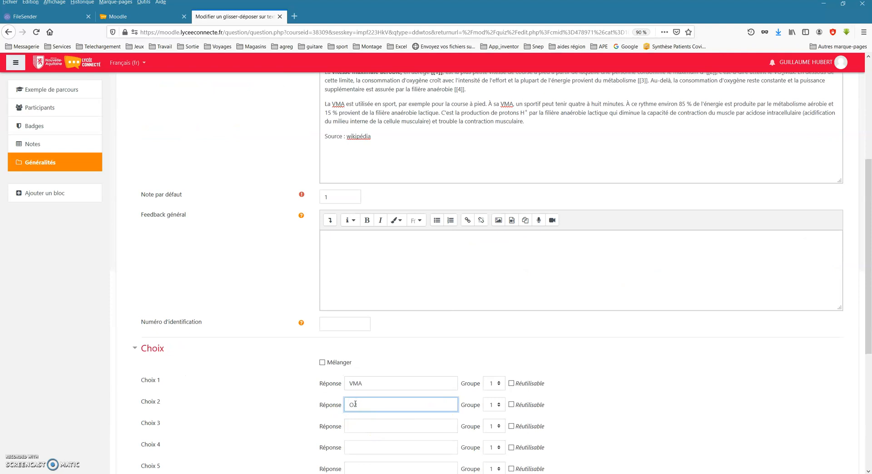
pyautogui.write('O2')
# Enter "Anaérobie" for Choix 3 and "Lactique" for Choix 4, and save the question while staying in its edit form.
pyautogui.scroll(5, 384, 411)
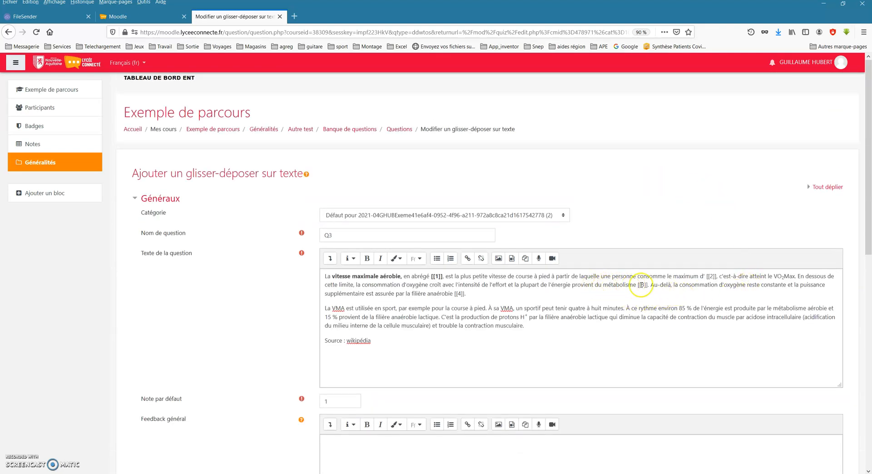
pyautogui.scroll(-10, 496, 350)
pyautogui.click(363, 301)
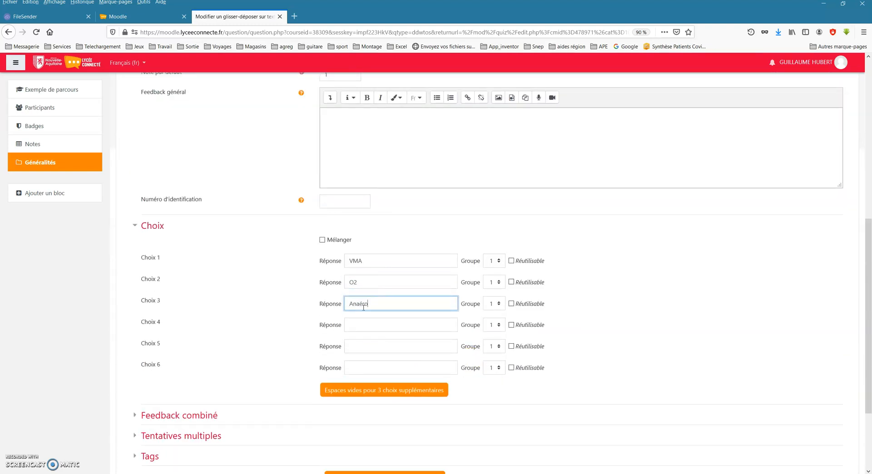
pyautogui.click(370, 324)
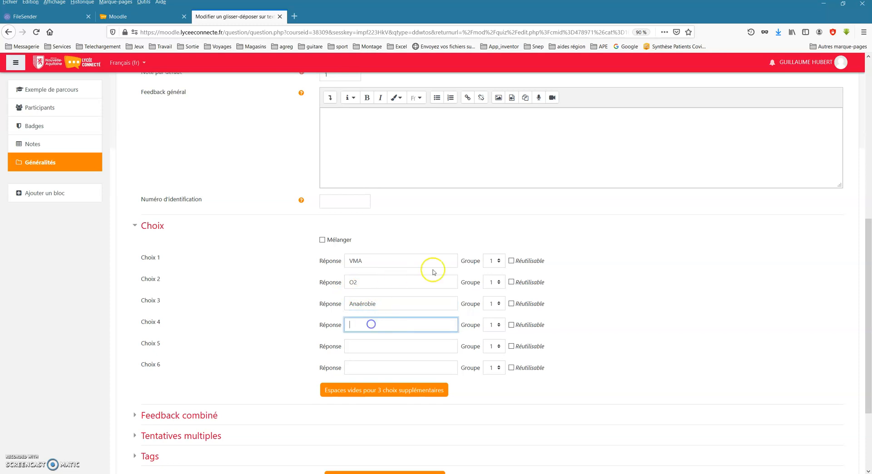
pyautogui.scroll(8, 531, 270)
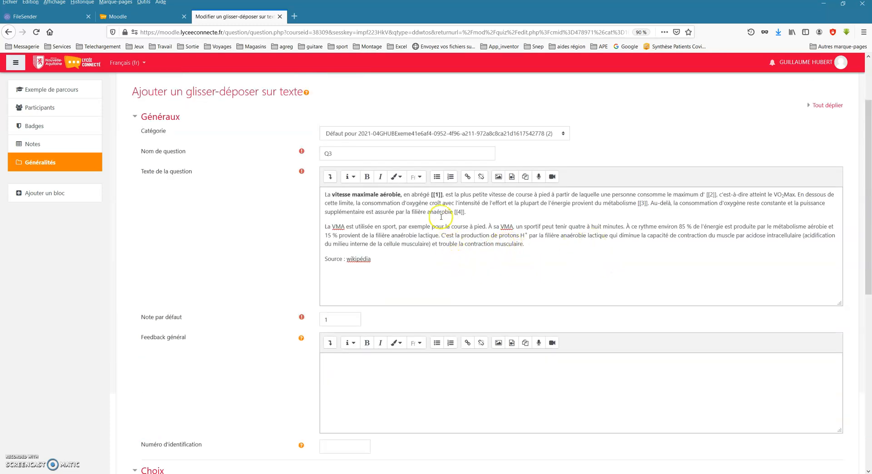
pyautogui.scroll(-3, 393, 270)
pyautogui.scroll(-1, 394, 270)
pyautogui.click(361, 365)
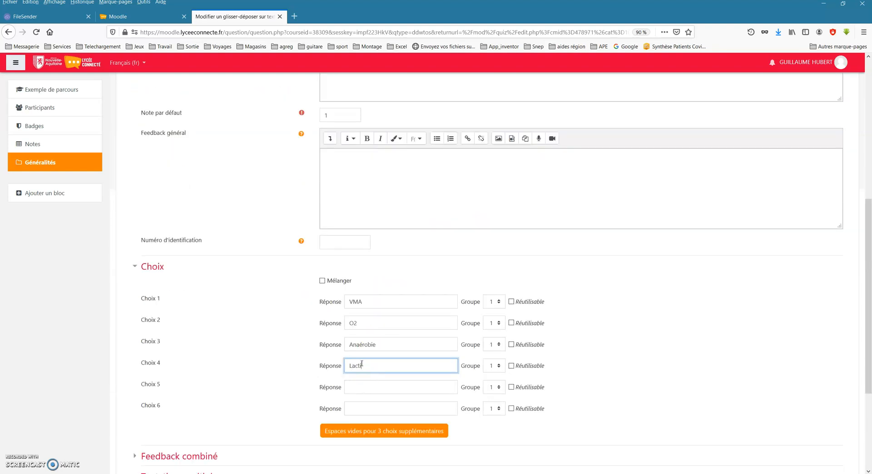
pyautogui.scroll(-3, 295, 377)
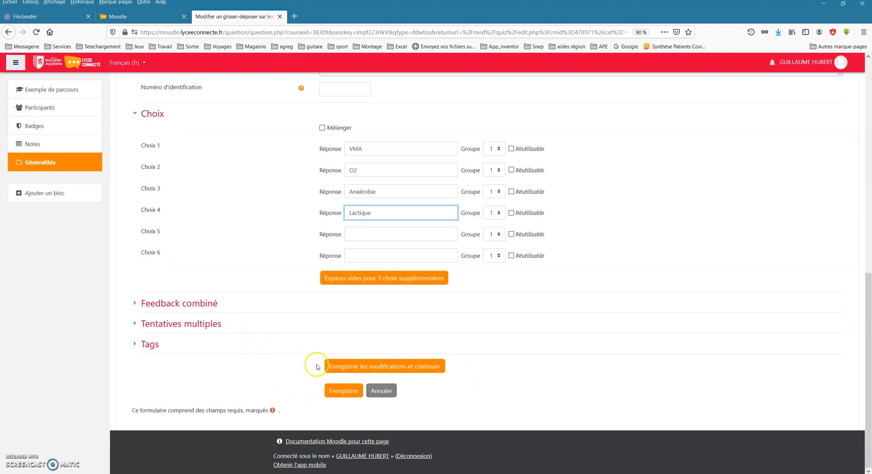
pyautogui.click(358, 370)
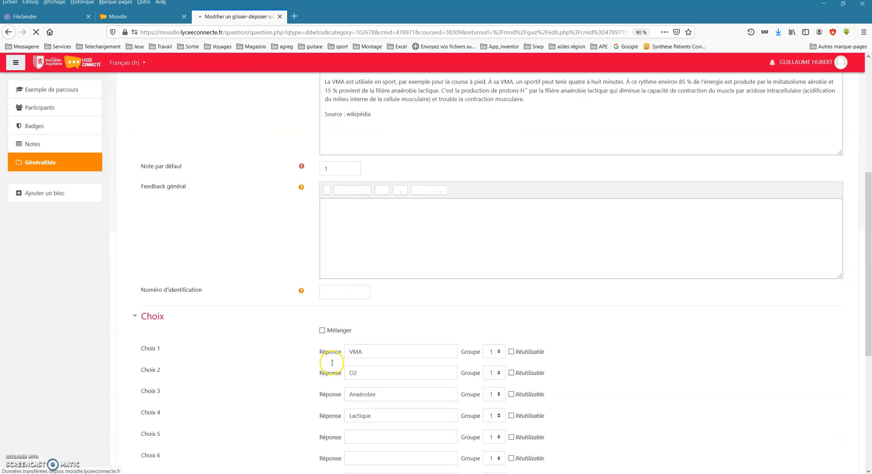
# Test Q3 in its preview by filling the gaps with VMA, O2, Anaérobie and Lactique in order, and check the answer.
pyautogui.click(461, 366)
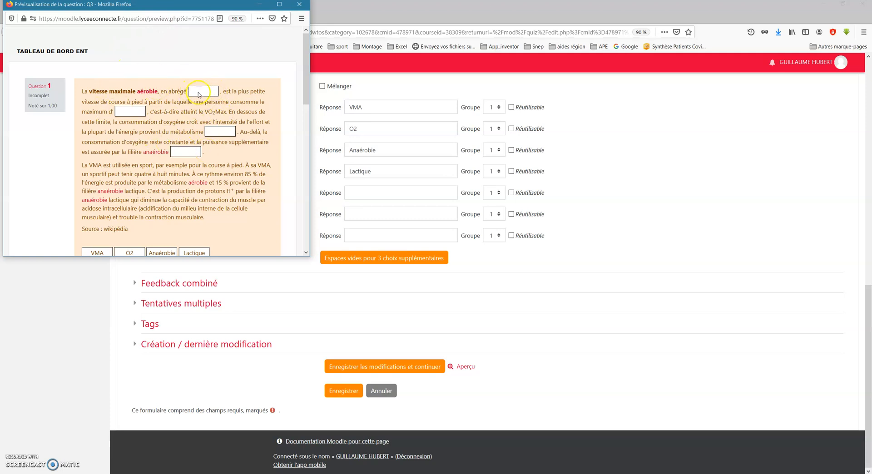
pyautogui.scroll(-2, 131, 168)
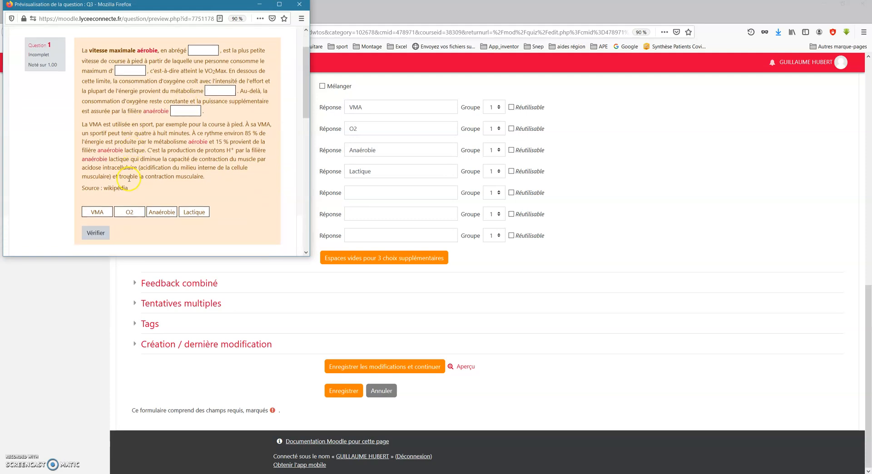
pyautogui.moveTo(98, 212); pyautogui.dragTo(200, 50)
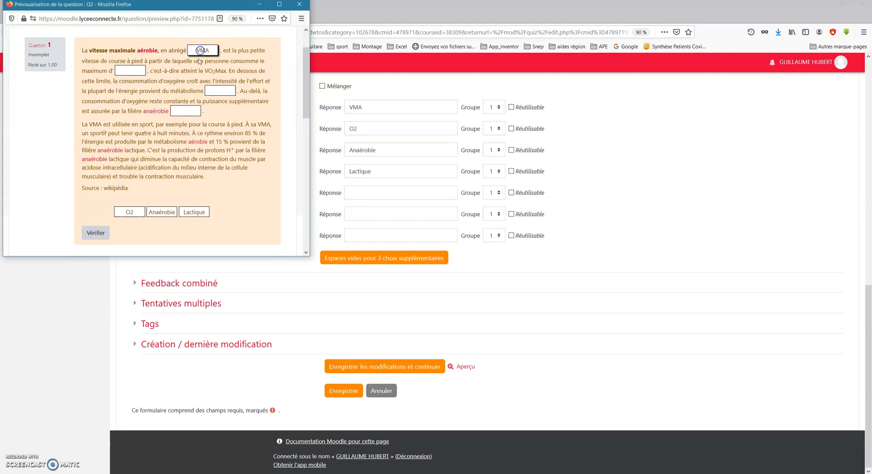
pyautogui.moveTo(134, 212); pyautogui.dragTo(134, 70)
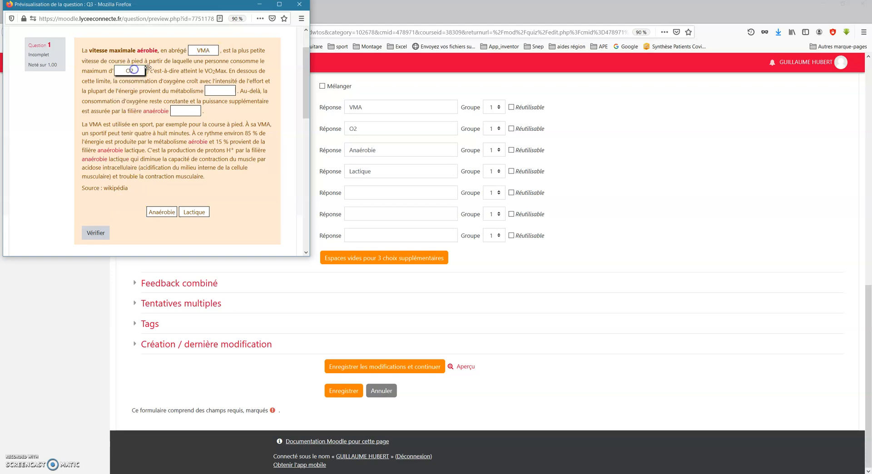
pyautogui.moveTo(162, 212); pyautogui.dragTo(216, 88)
pyautogui.moveTo(211, 206); pyautogui.dragTo(191, 109)
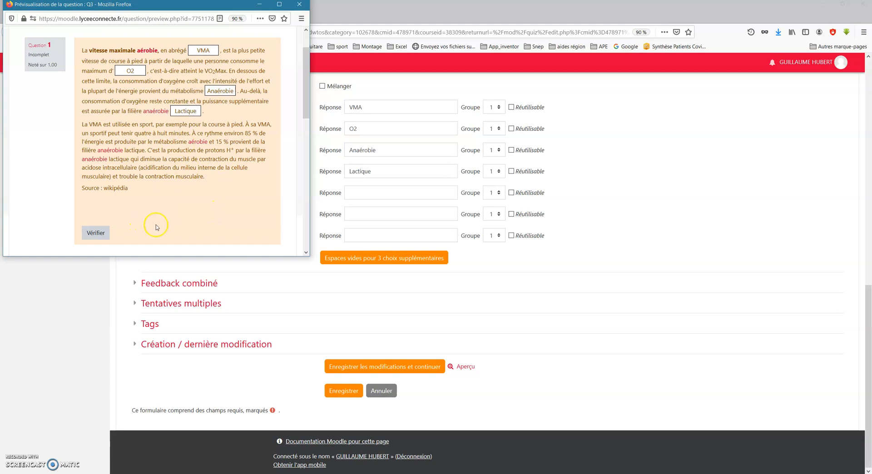
pyautogui.click(97, 233)
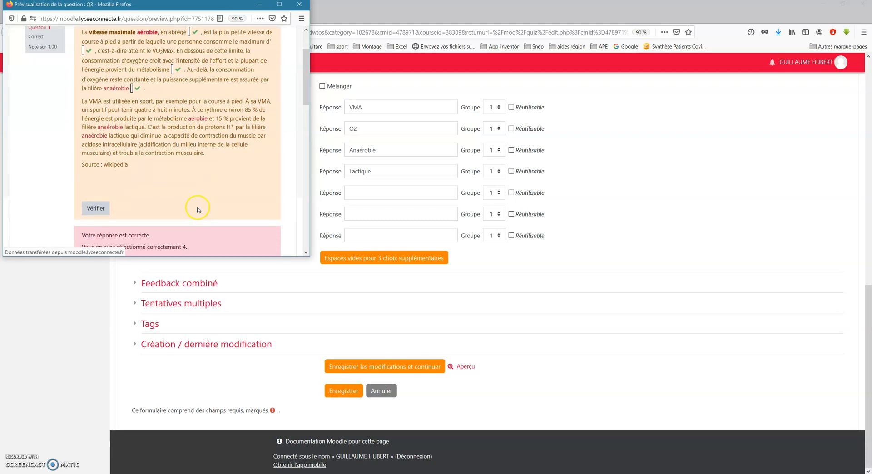
pyautogui.click(299, 4)
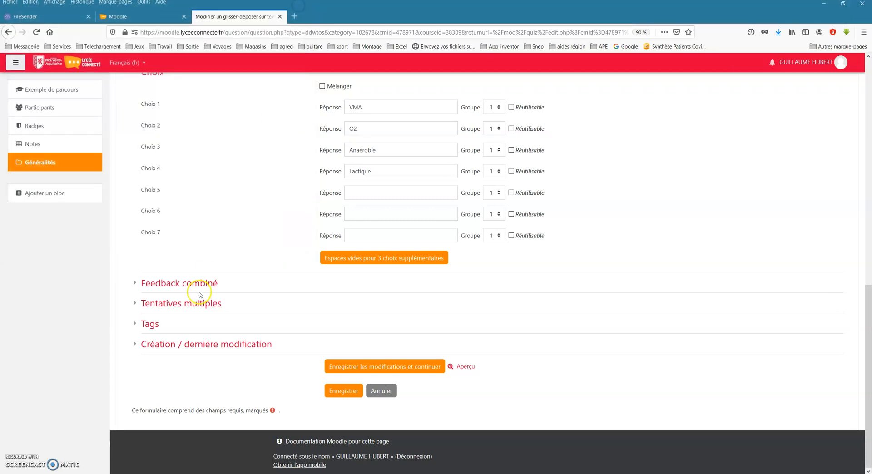
# Enable shuffling ("Mélanger") of the choices and save the question while staying in its edit form.
pyautogui.scroll(3, 174, 371)
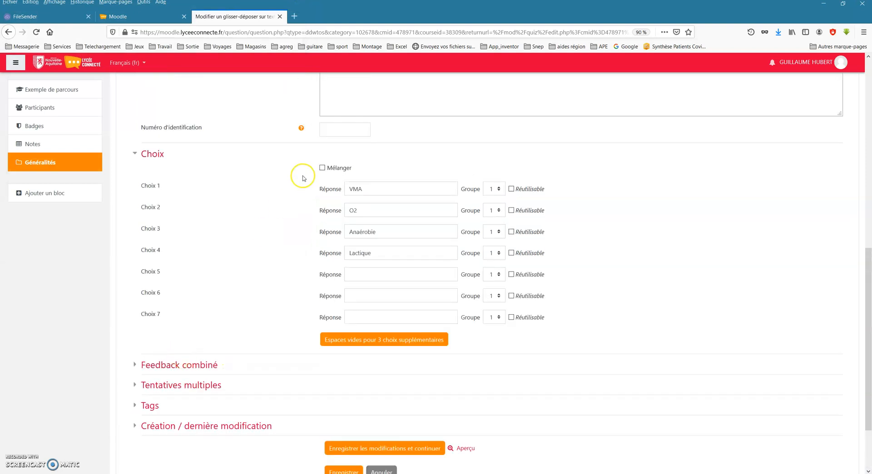
pyautogui.click(321, 168)
pyautogui.scroll(-3, 254, 227)
pyautogui.click(403, 366)
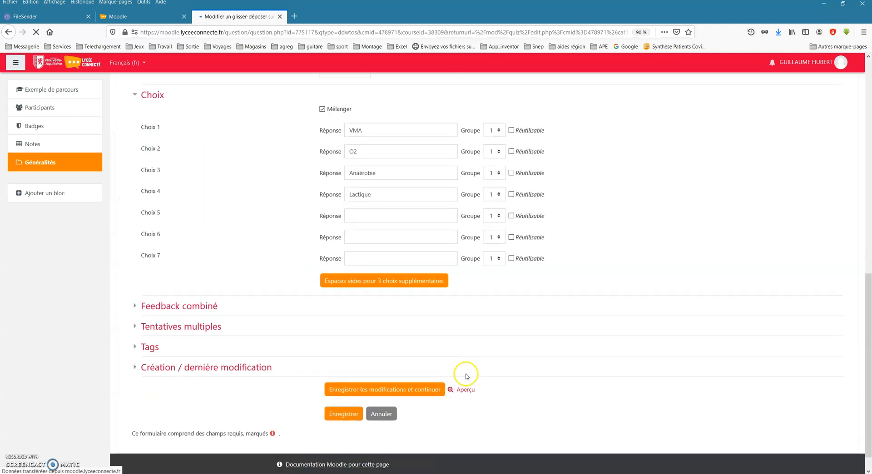
# Preview the order of the shuffled choices in Q3, and save the question to return to the quiz.
pyautogui.click(466, 394)
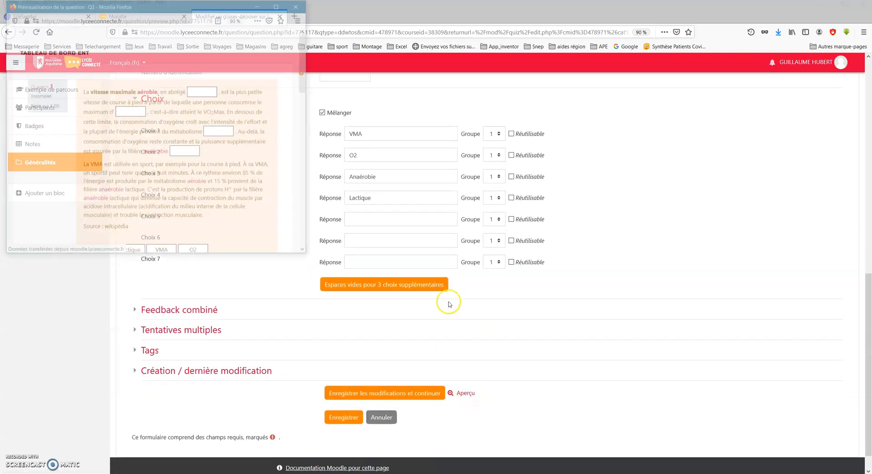
pyautogui.scroll(-2, 165, 207)
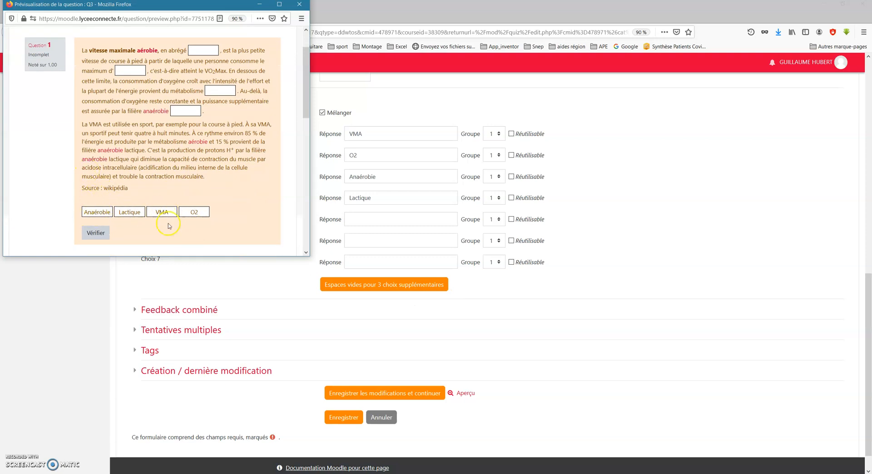
pyautogui.click(301, 6)
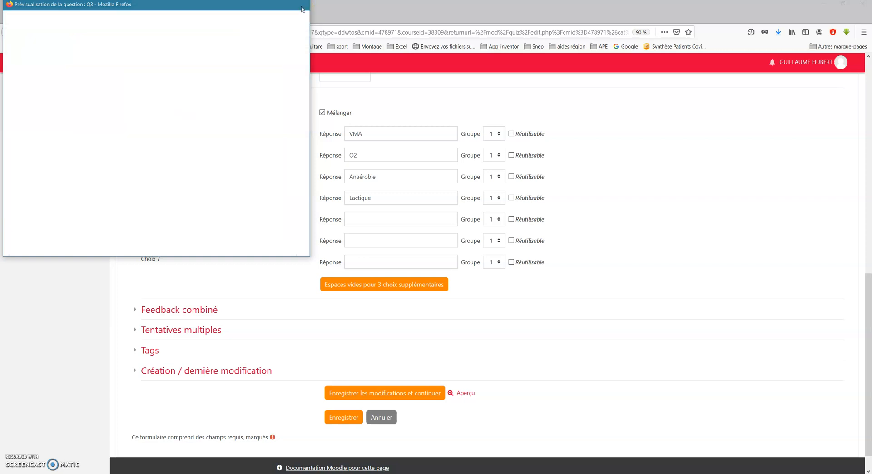
pyautogui.click(342, 418)
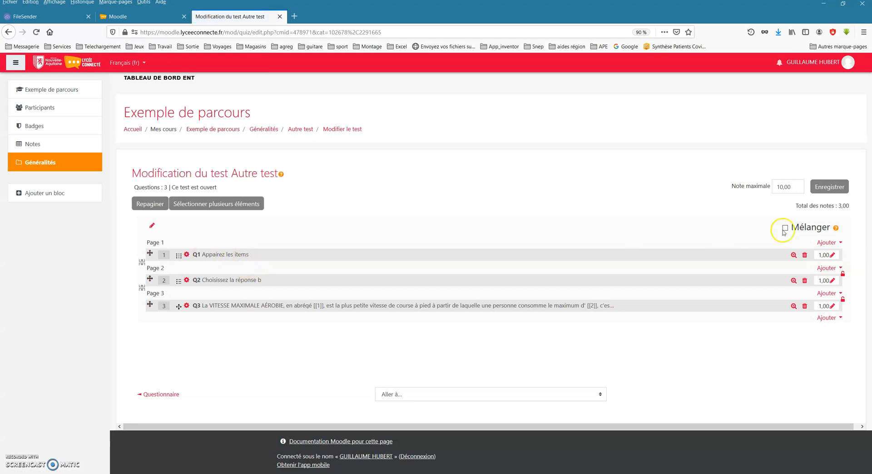
# Add a new question of type "Glisser-déposer sur une image" after Q3 at the end of the quiz.
pyautogui.click(827, 318)
pyautogui.click(769, 332)
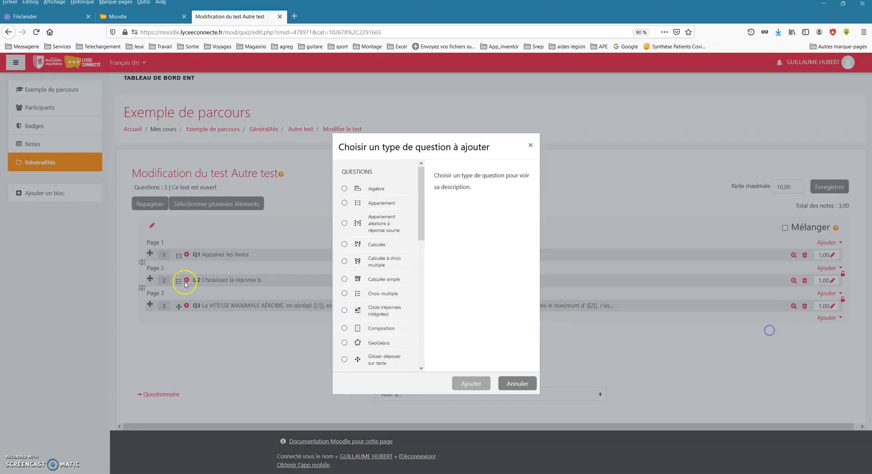
pyautogui.moveTo(422, 193); pyautogui.dragTo(423, 230)
pyautogui.click(343, 271)
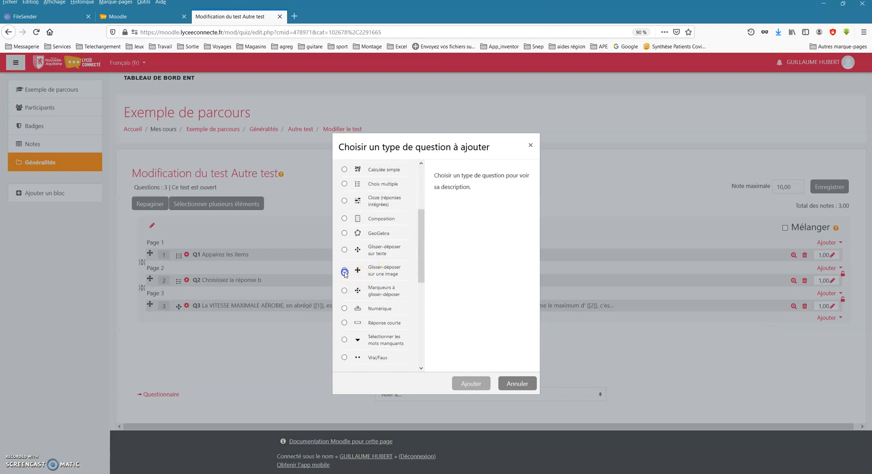
pyautogui.click(472, 384)
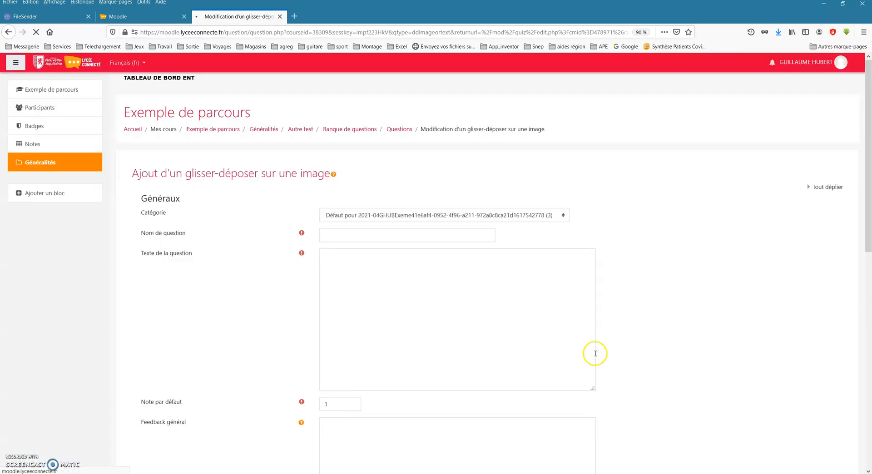
# Name the question Q5 and write its text as "Associez le groupe musculaire et la zone en rouge".
pyautogui.click(337, 236)
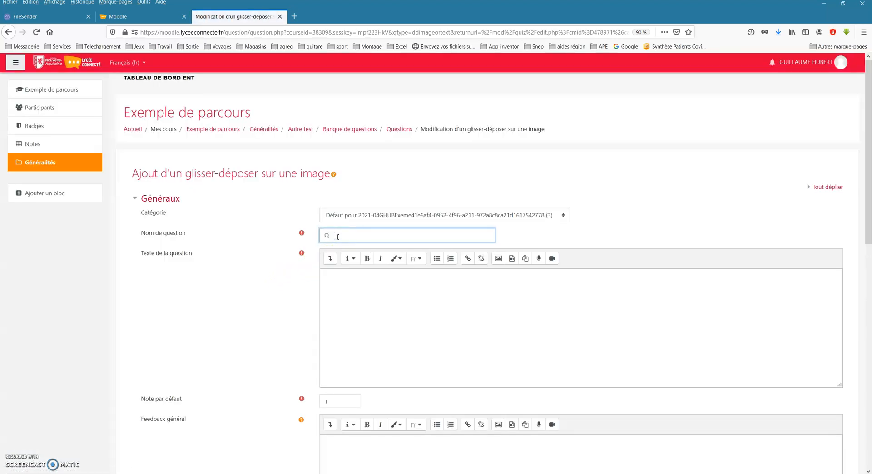
pyautogui.click(350, 280)
pyautogui.scroll(-3, 347, 279)
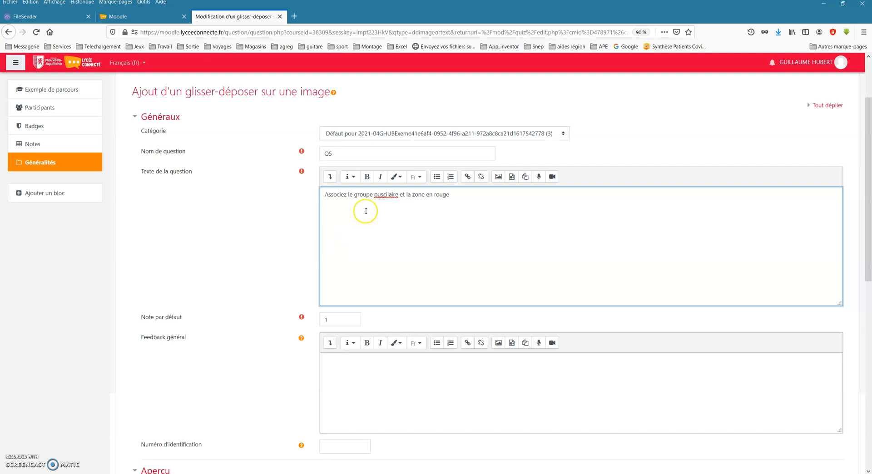
pyautogui.rightClick(381, 195)
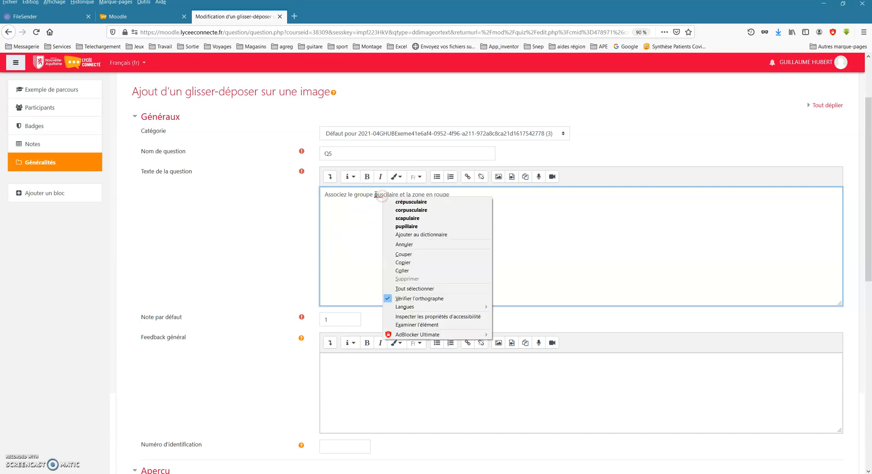
pyautogui.moveTo(375, 194); pyautogui.dragTo(404, 194)
pyautogui.write('m')
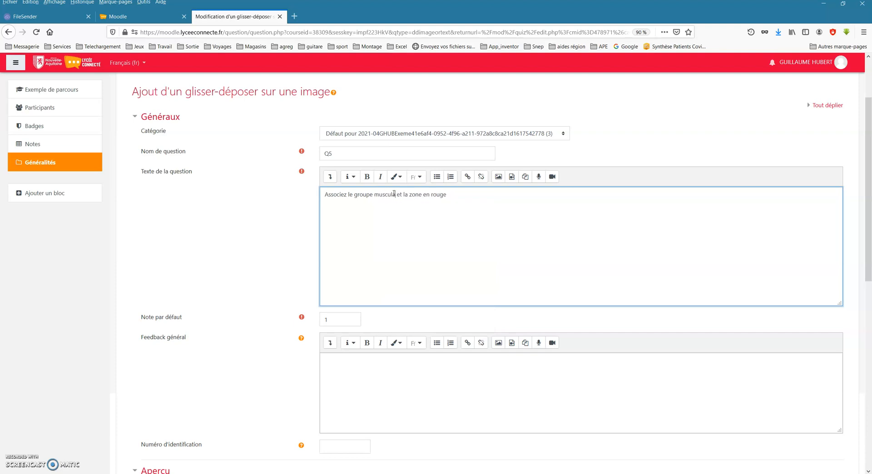
# Upload muscles_face_600x400.jpg from the desktop as the question's background image.
pyautogui.scroll(-3, 417, 246)
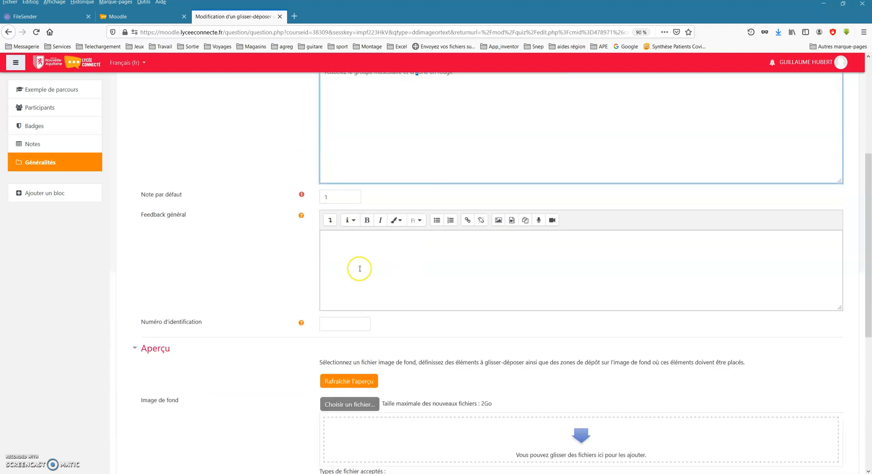
pyautogui.scroll(-3, 384, 255)
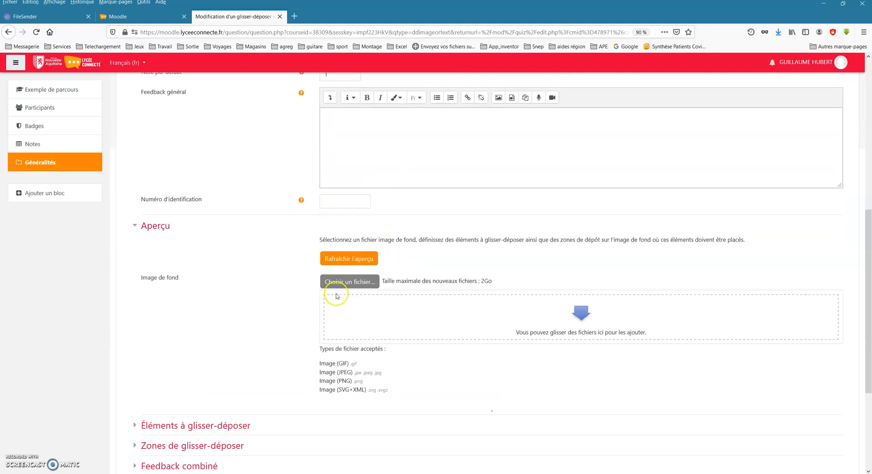
pyautogui.scroll(-2, 334, 275)
pyautogui.click(358, 201)
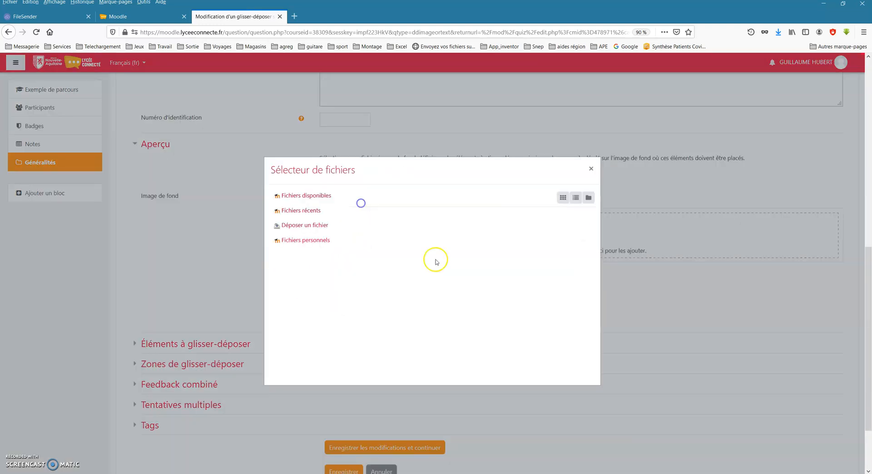
pyautogui.click(386, 241)
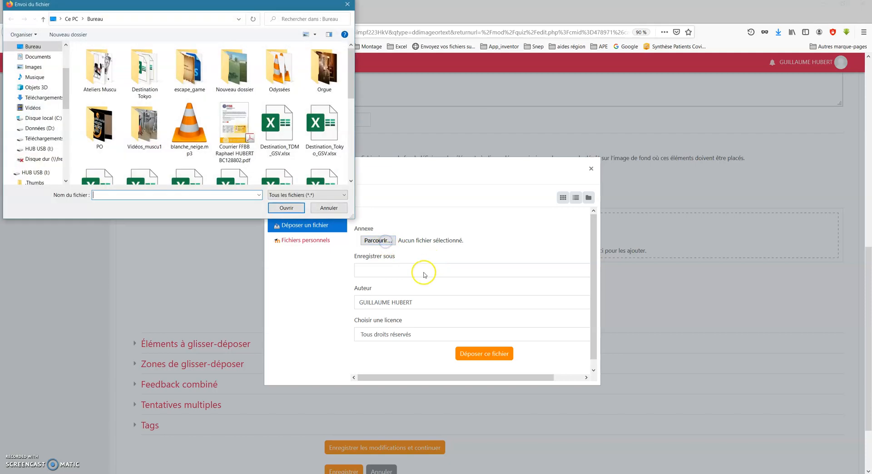
pyautogui.moveTo(351, 74); pyautogui.dragTo(350, 129)
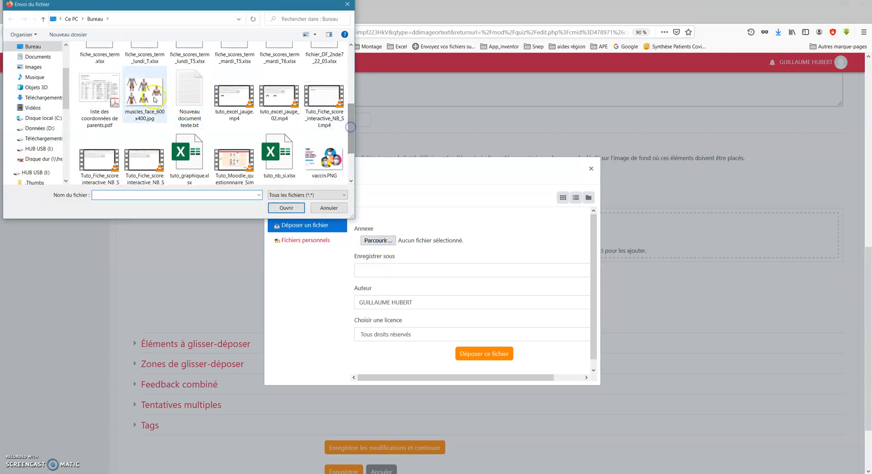
pyautogui.doubleClick(152, 97)
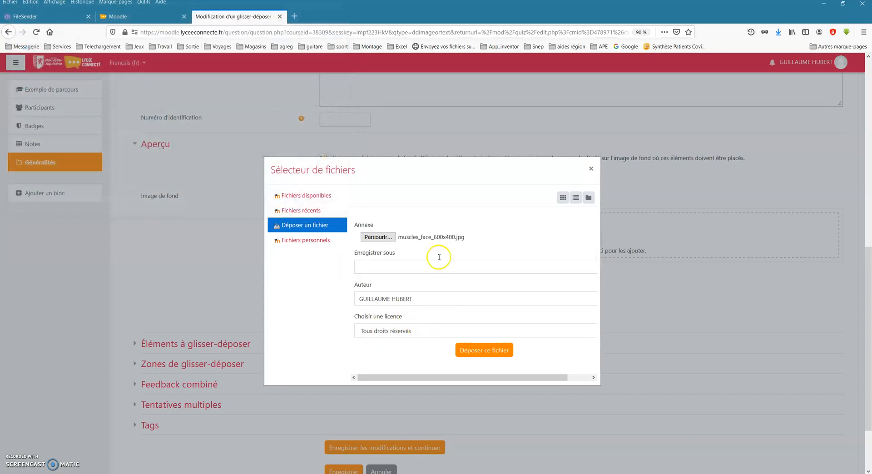
pyautogui.click(489, 353)
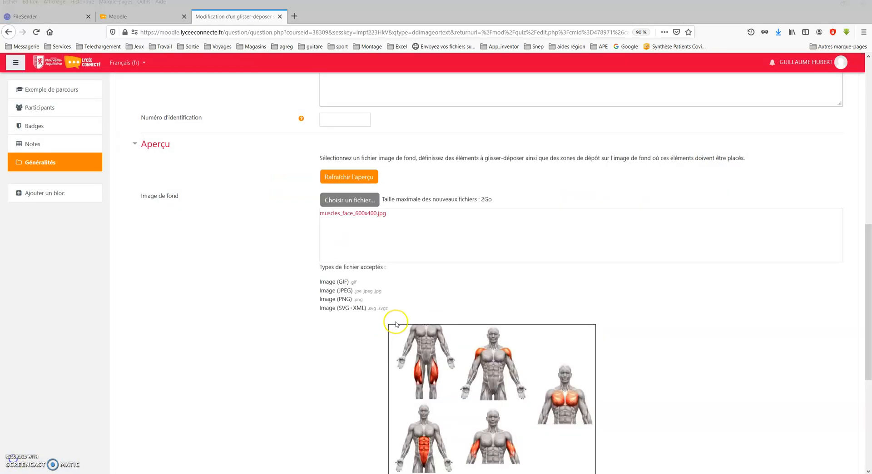
# Set draggable element 1 to type "Texte à glisser-déposer" with the text Quadriceps.
pyautogui.scroll(-3, 396, 318)
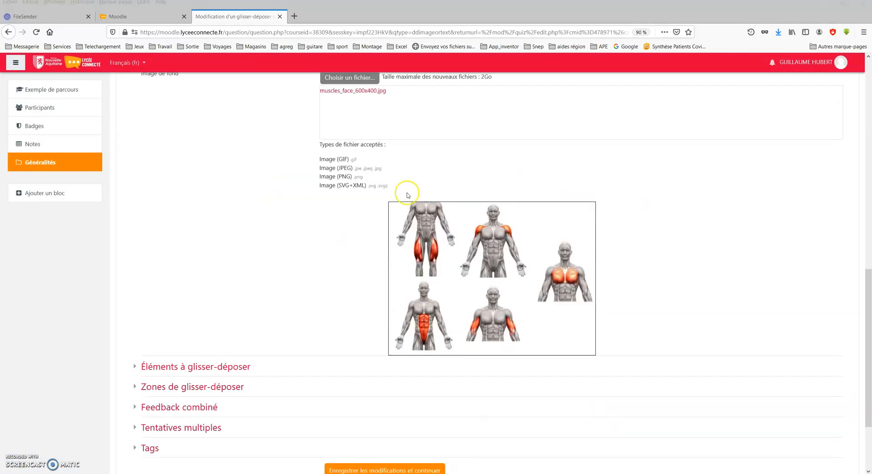
pyautogui.click(130, 368)
pyautogui.scroll(-2, 230, 271)
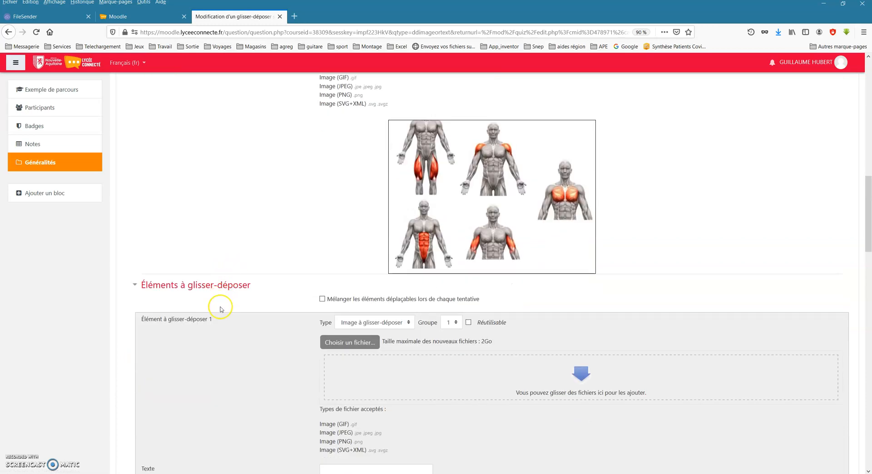
pyautogui.scroll(-2, 230, 329)
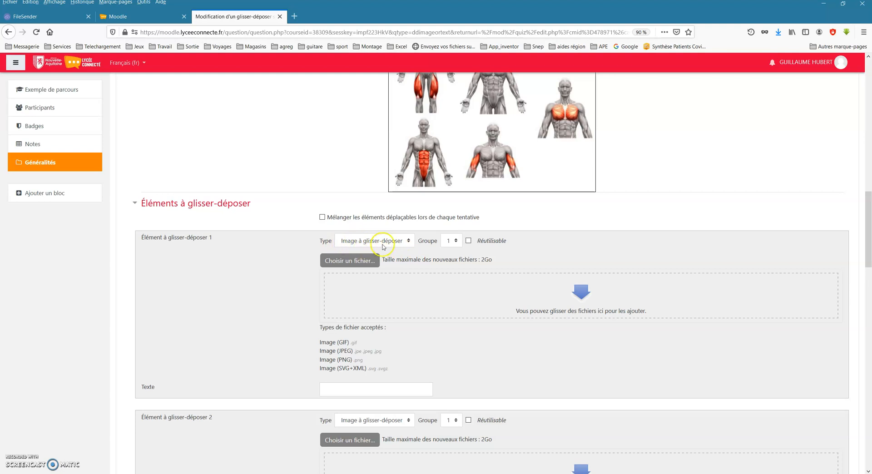
pyautogui.scroll(1, 383, 247)
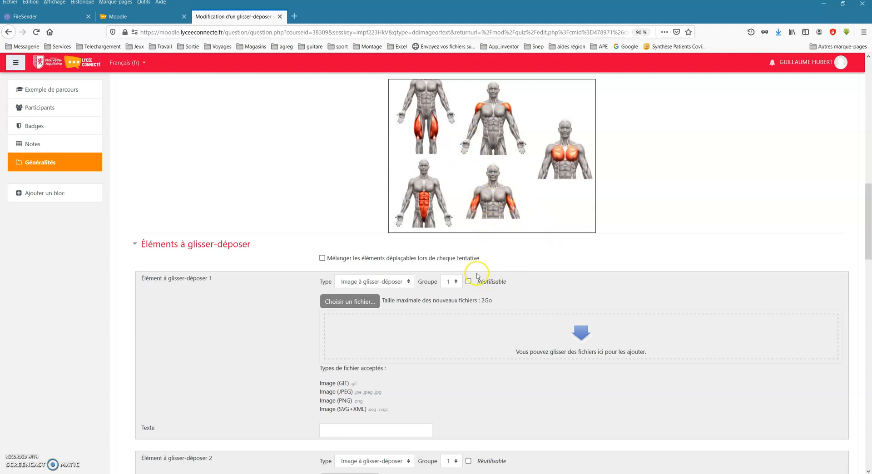
pyautogui.click(383, 281)
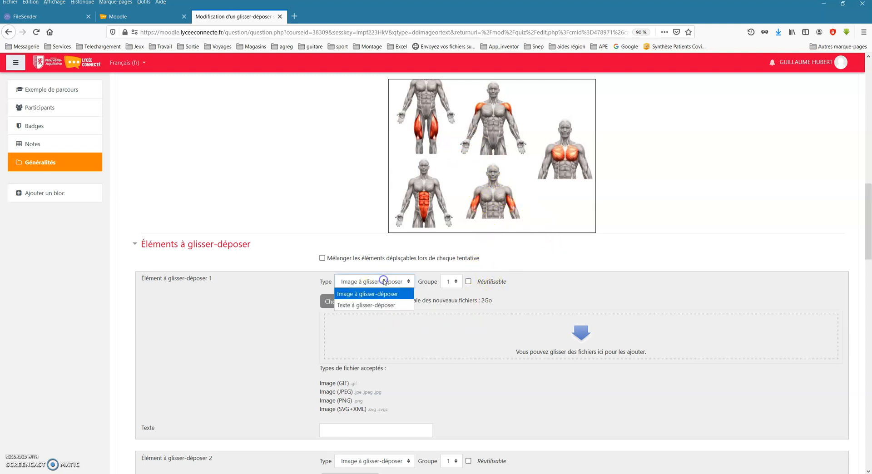
pyautogui.click(346, 305)
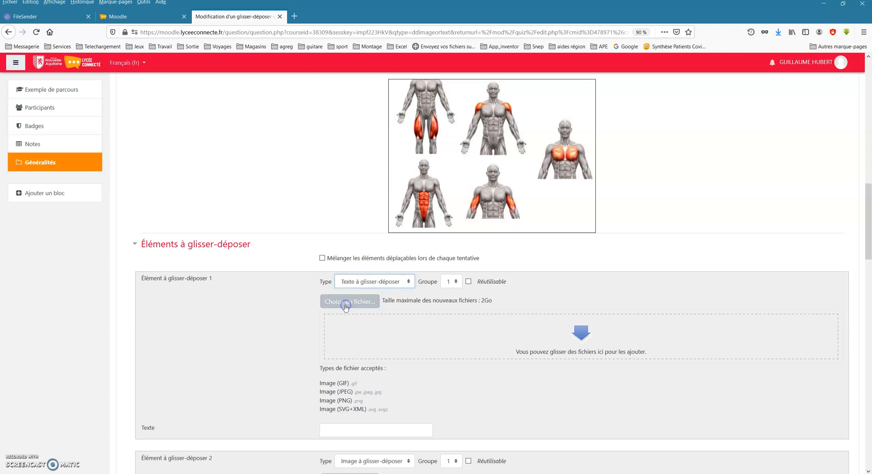
pyautogui.scroll(-3, 391, 335)
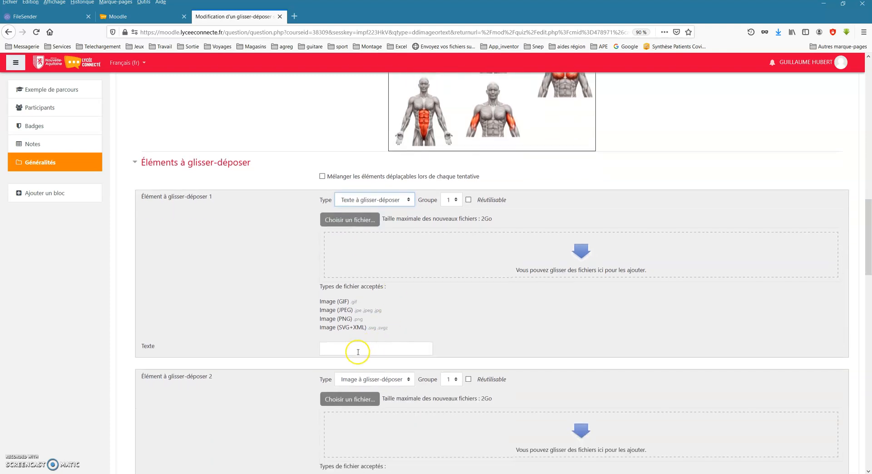
pyautogui.click(358, 351)
# Set draggable element 2 to type "Texte à glisser-déposer" with the text Biceps.
pyautogui.scroll(2, 463, 355)
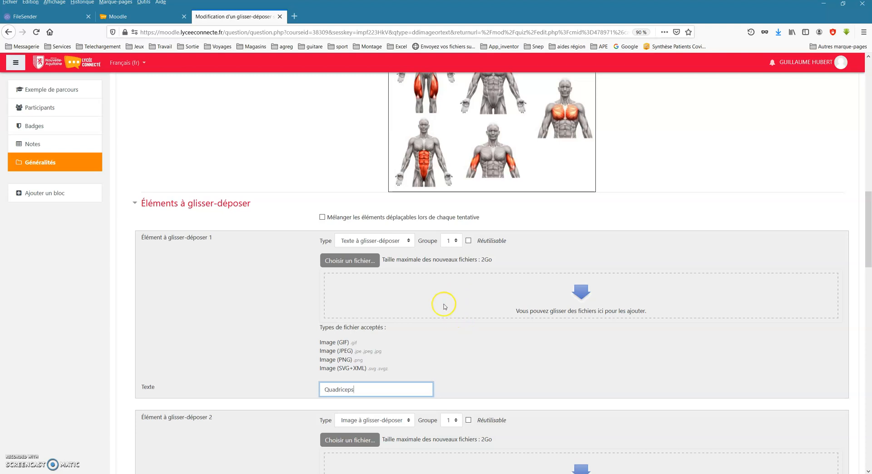
pyautogui.scroll(-4, 436, 308)
pyautogui.click(359, 336)
pyautogui.click(357, 362)
pyautogui.scroll(-1, 349, 360)
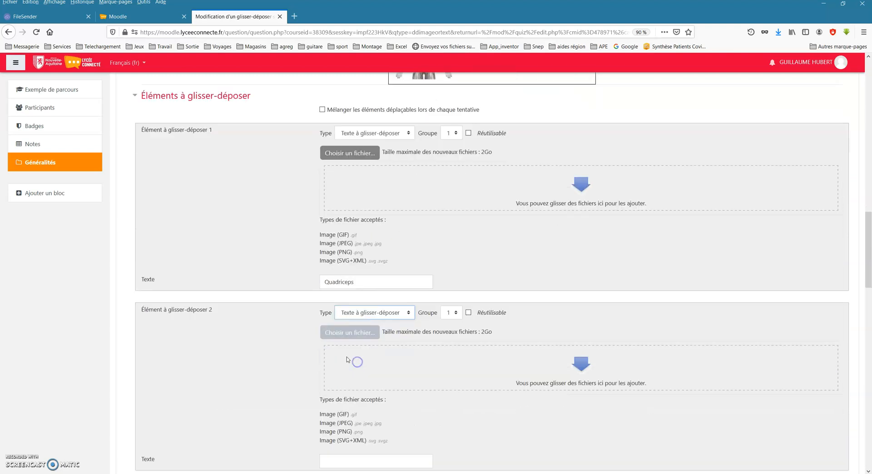
pyautogui.scroll(-4, 348, 360)
pyautogui.click(348, 285)
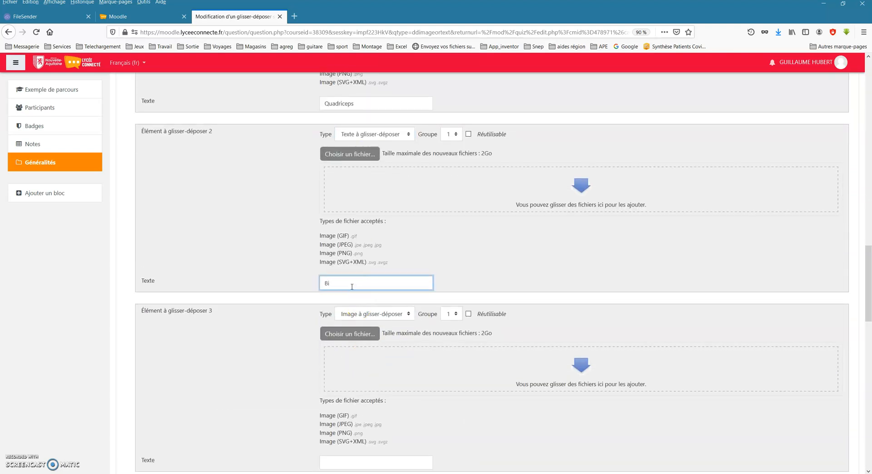
# Set draggable element 3 to type "Texte à glisser-déposer" with the text Grand pectoral.
pyautogui.scroll(-2, 353, 291)
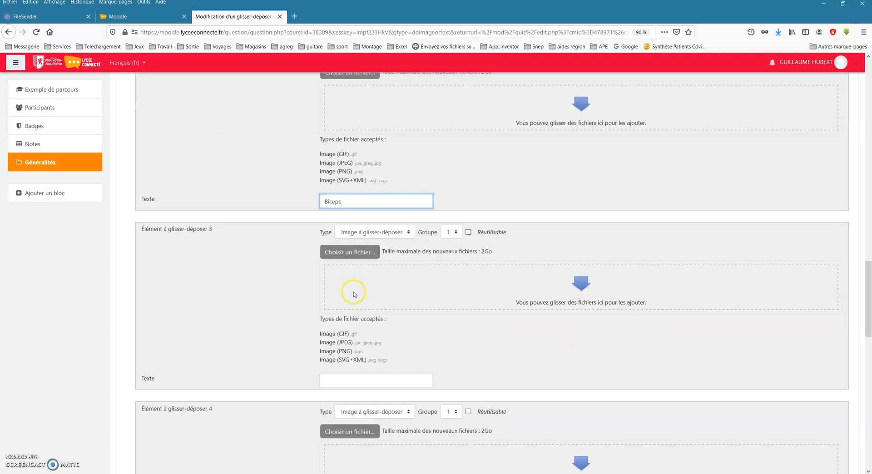
pyautogui.click(369, 226)
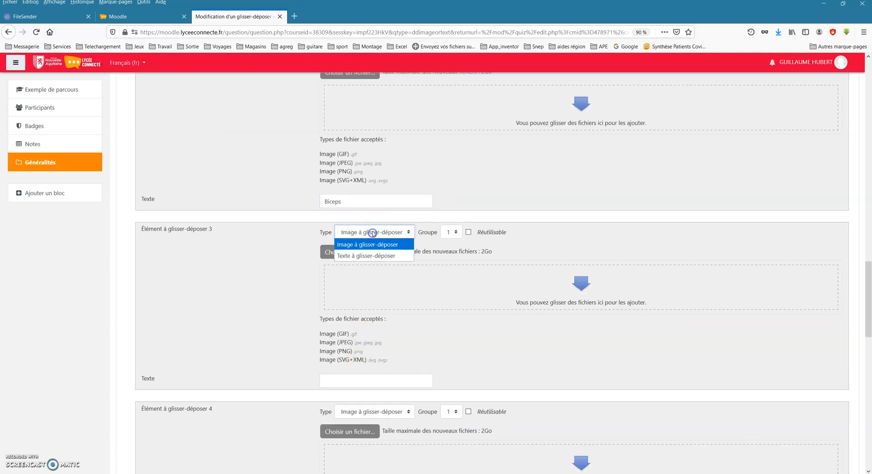
pyautogui.click(368, 252)
pyautogui.click(352, 382)
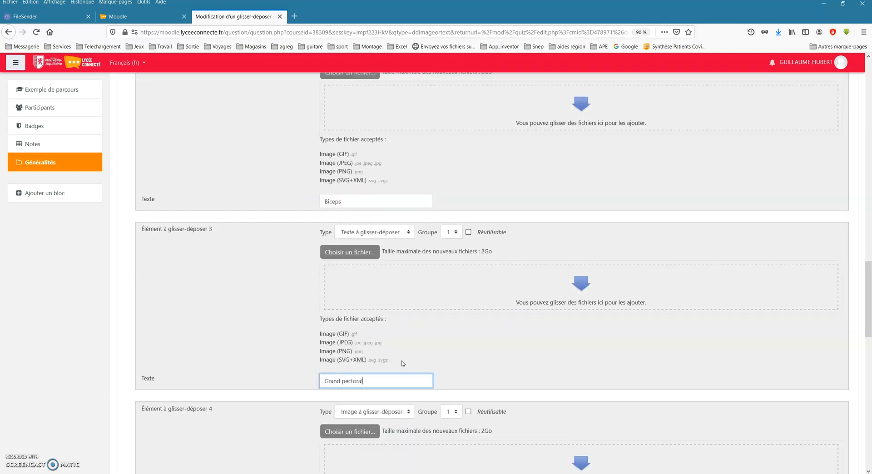
# Save the question while staying in its edit form, and expand the "Zones de glisser-déposer" settings.
pyautogui.scroll(-12, 305, 366)
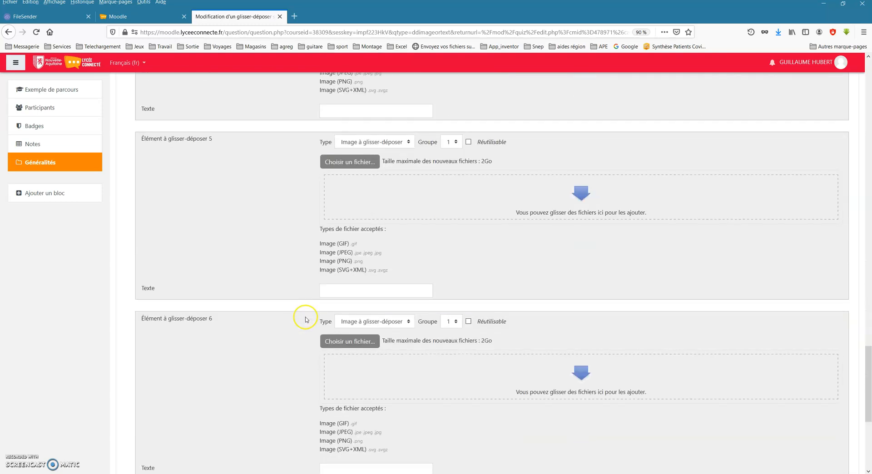
pyautogui.scroll(-2, 227, 359)
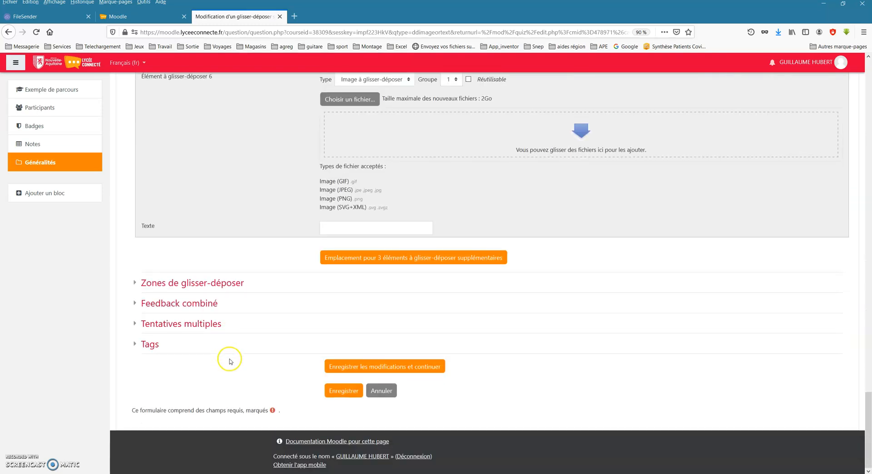
pyautogui.click(407, 368)
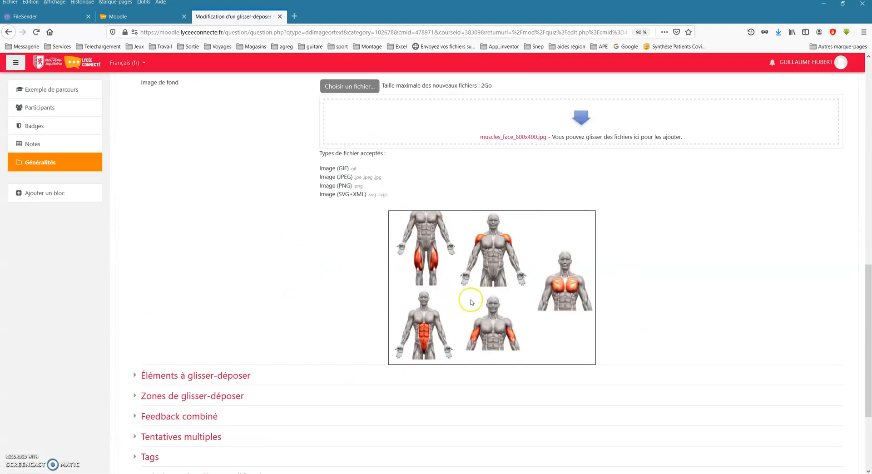
pyautogui.click(136, 397)
pyautogui.scroll(-3, 224, 297)
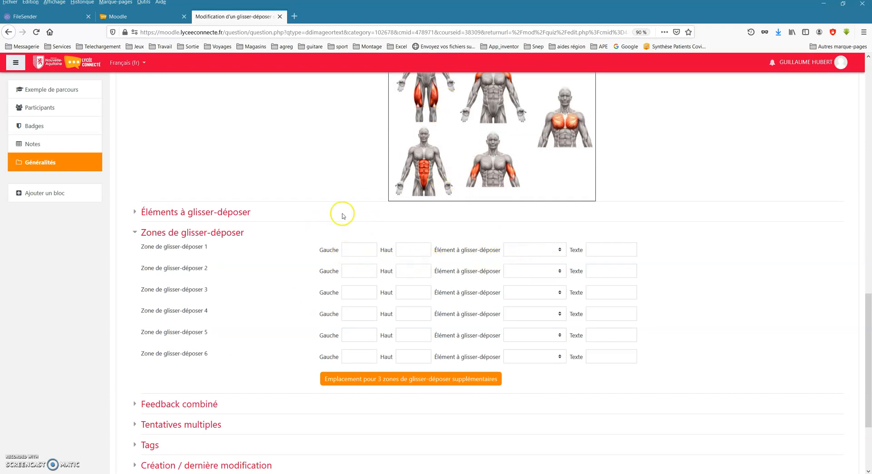
pyautogui.scroll(1, 345, 197)
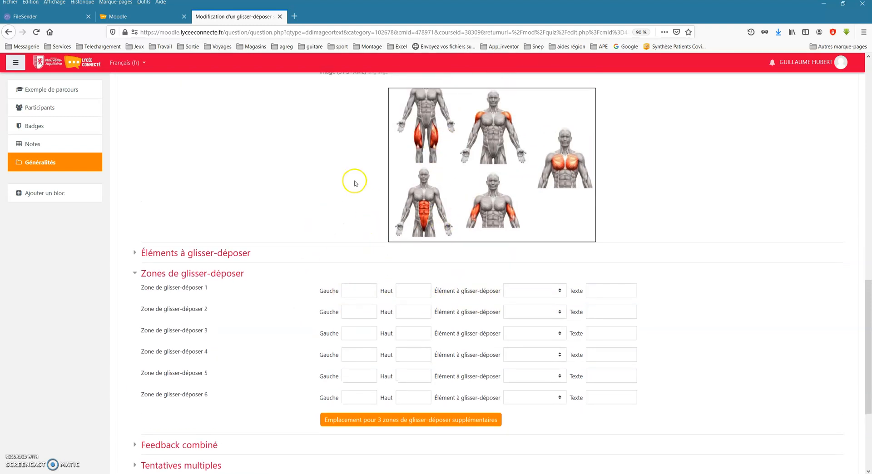
# Try the coordinates Gauche 65 and Haut 150 for drop zone 1, and clear both values.
pyautogui.click(344, 290)
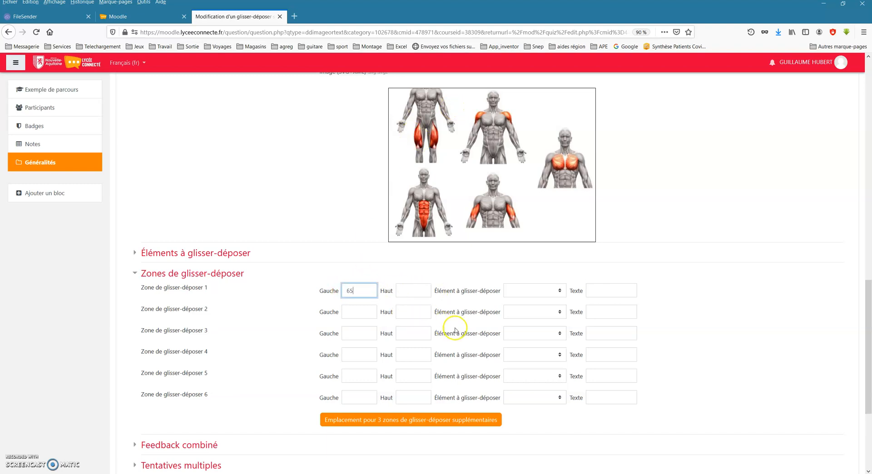
pyautogui.click(406, 289)
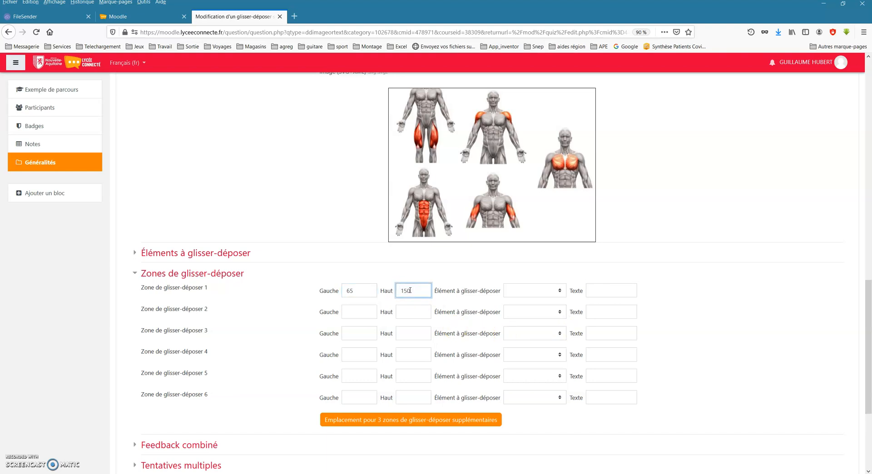
pyautogui.click(334, 290)
pyautogui.press('BackSpace')
pyautogui.click(414, 291)
pyautogui.press('BackSpace')
pyautogui.press('BackSpace')
pyautogui.press('BackSpace')
# Assign Quadriceps to drop zone 1, Biceps to drop zone 2 and Grand pectoral to drop zone 3.
pyautogui.click(550, 289)
pyautogui.click(537, 313)
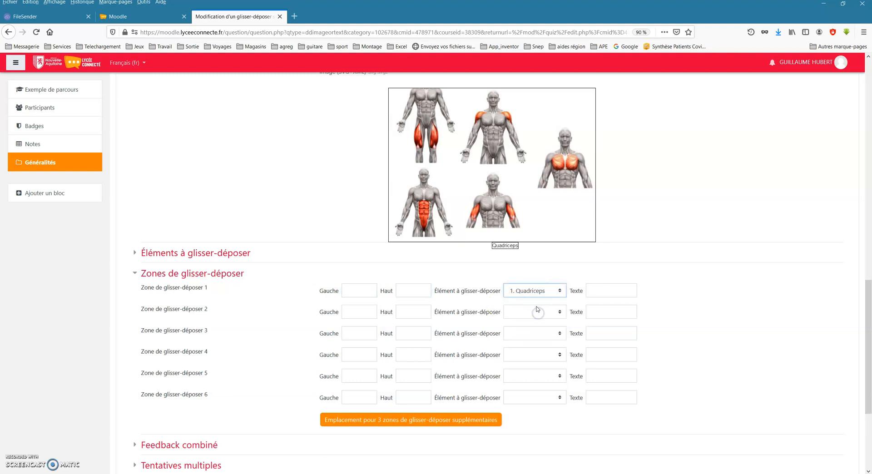
pyautogui.click(537, 314)
pyautogui.click(526, 344)
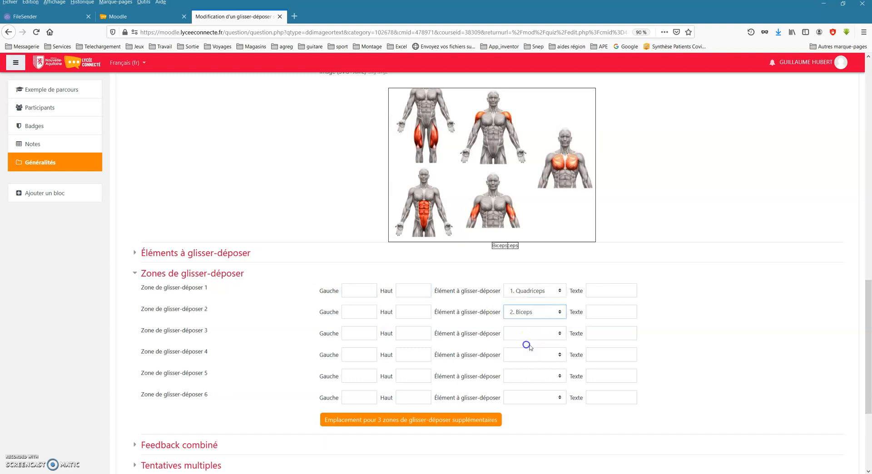
pyautogui.click(536, 315)
pyautogui.click(682, 307)
pyautogui.click(536, 333)
pyautogui.click(523, 377)
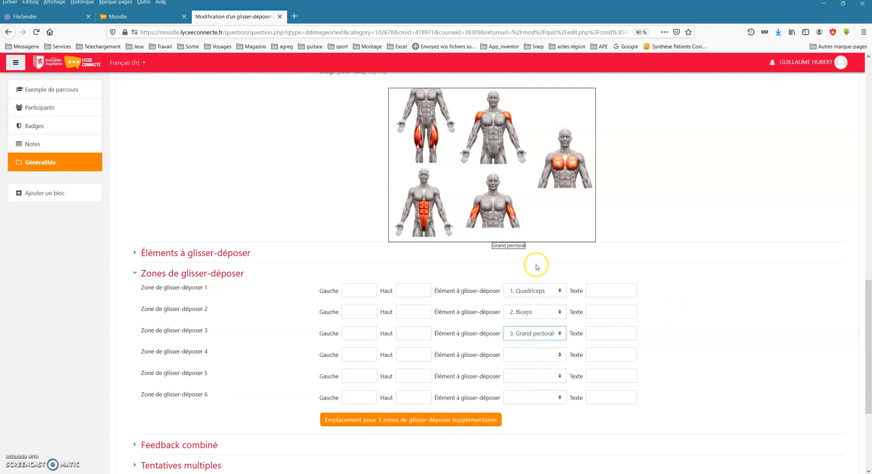
# Place the labels on the preview image: Grand pectoral at about 416, 179, Biceps at 300, 314 and Quadriceps at 64, 111.
pyautogui.moveTo(509, 245); pyautogui.dragTo(565, 162)
pyautogui.moveTo(505, 245); pyautogui.dragTo(431, 135)
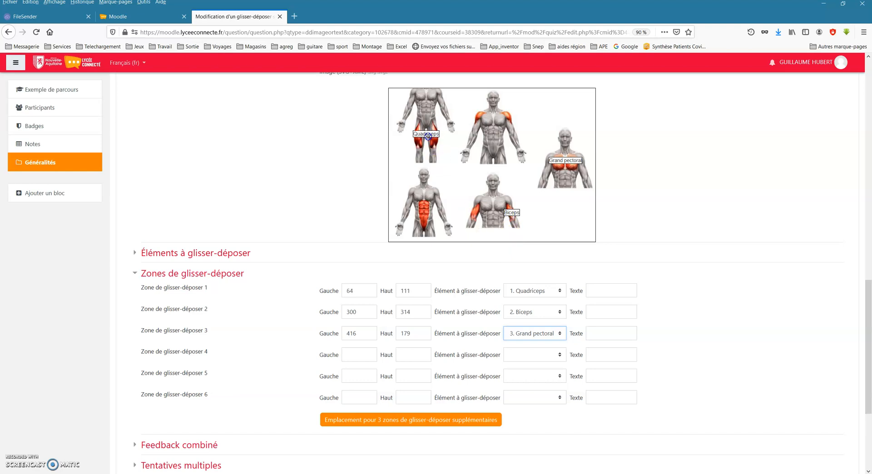
# Save the muscle group question while staying in its form, and open its preview in an enlarged window.
pyautogui.click(725, 288)
pyautogui.scroll(-3, 719, 290)
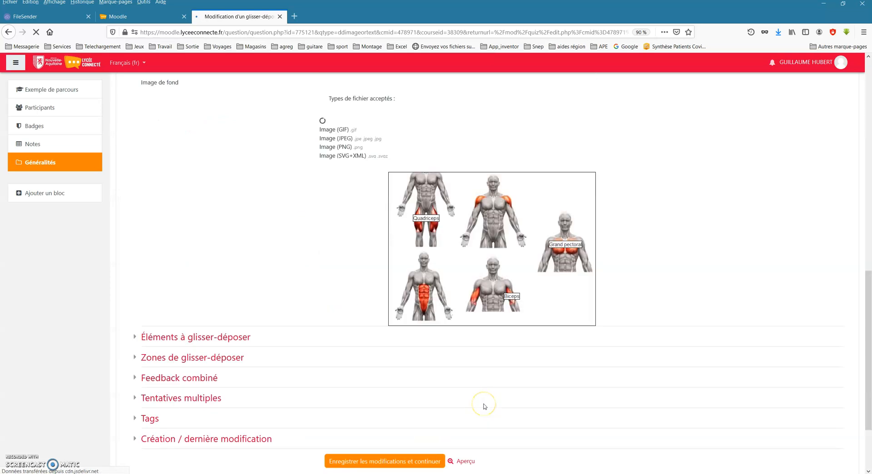
pyautogui.click(464, 405)
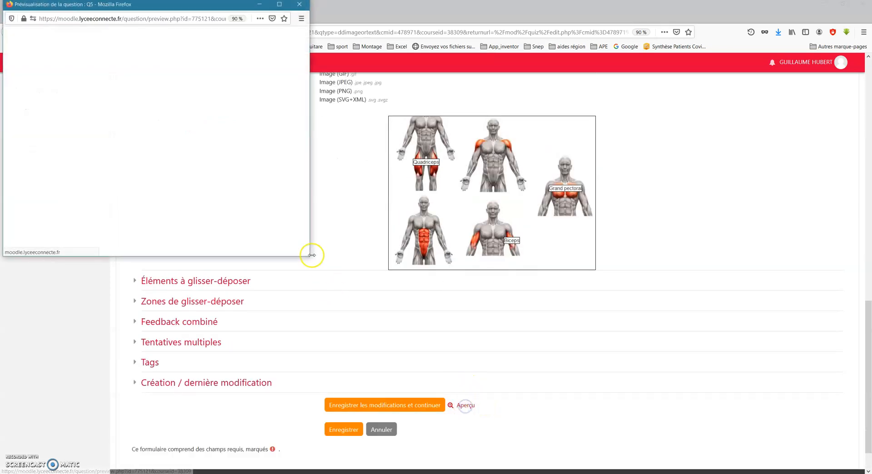
pyautogui.moveTo(308, 257); pyautogui.dragTo(385, 333)
# Test the preview with Quadriceps on the thighs, Biceps on the chest and Grand pectoral on the arm, submit it and review the feedback.
pyautogui.moveTo(165, 257); pyautogui.dragTo(154, 142)
pyautogui.moveTo(215, 256); pyautogui.dragTo(289, 169)
pyautogui.moveTo(258, 256); pyautogui.dragTo(246, 220)
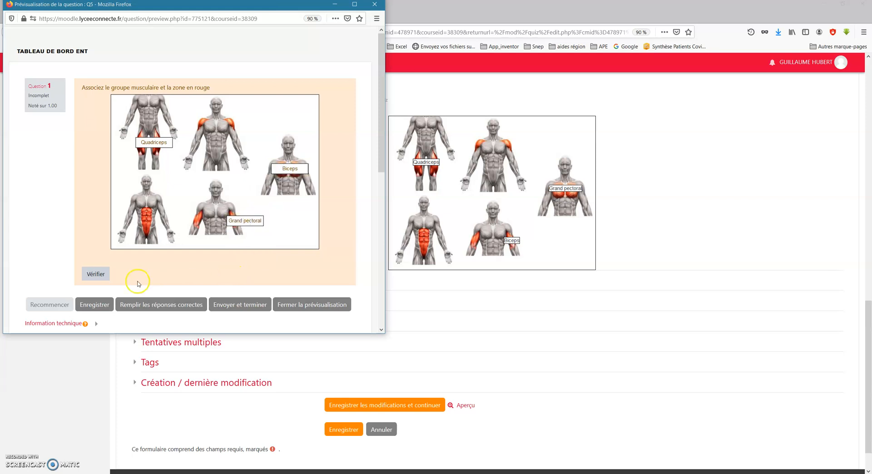
pyautogui.click(241, 303)
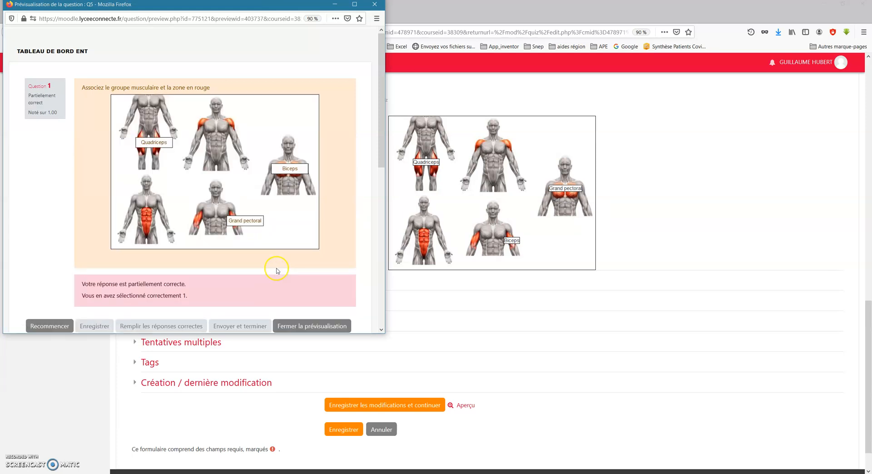
pyautogui.scroll(-3, 218, 258)
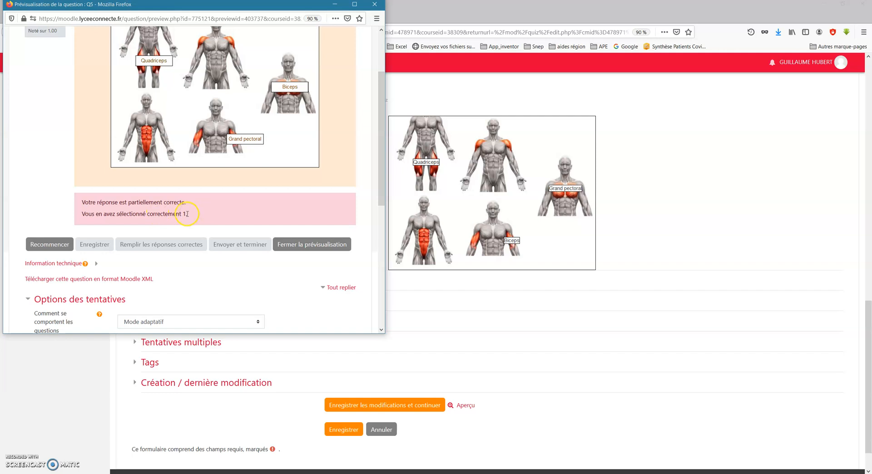
pyautogui.scroll(2, 99, 173)
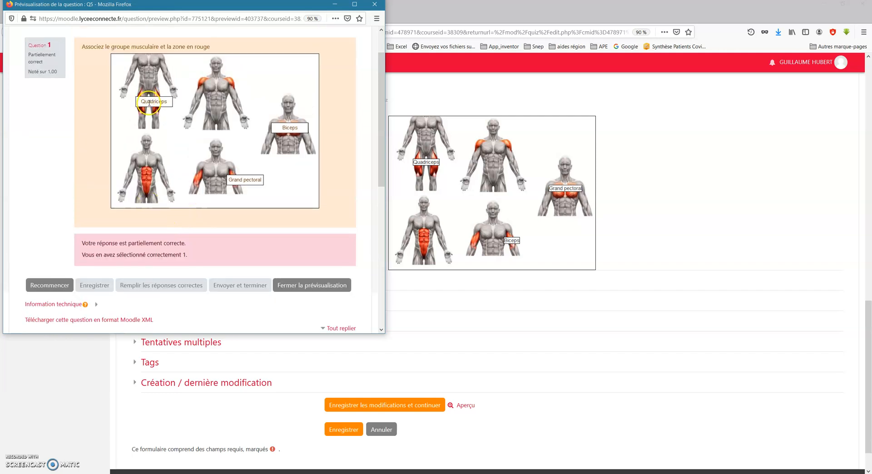
# Restart the preview, place Quadriceps on the thighs, Biceps on the arm and Grand pectoral on the chest, and check the answer.
pyautogui.click(63, 284)
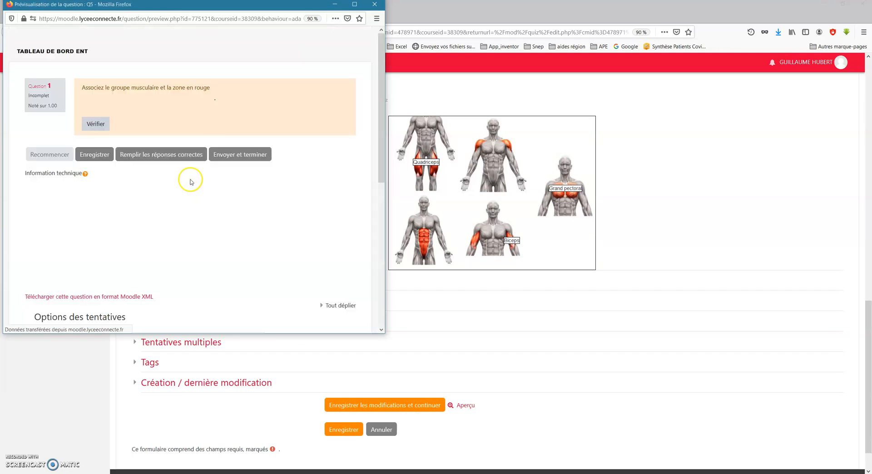
pyautogui.moveTo(169, 257); pyautogui.dragTo(150, 143)
pyautogui.moveTo(211, 256); pyautogui.dragTo(230, 225)
pyautogui.moveTo(255, 256); pyautogui.dragTo(289, 171)
pyautogui.click(96, 274)
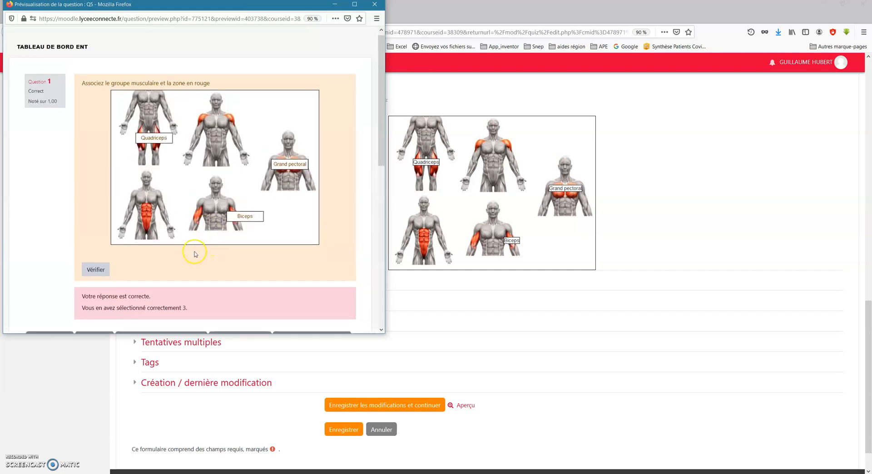
pyautogui.scroll(-3, 195, 264)
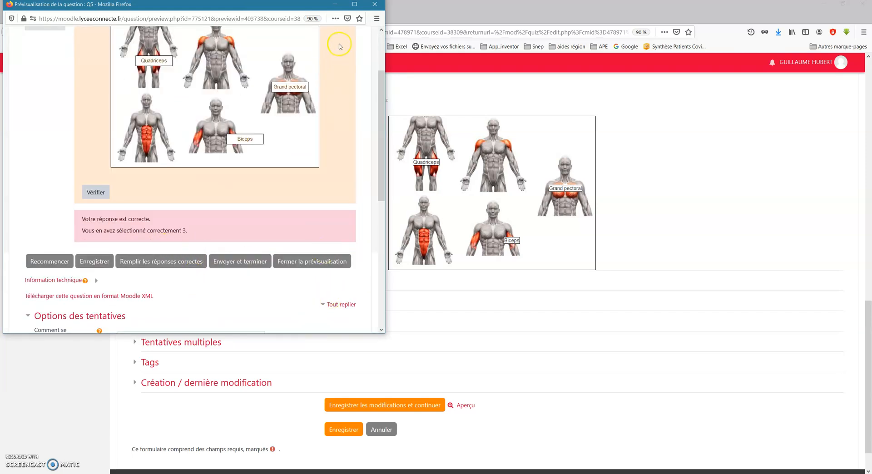
# Close the preview and save the question to return to the quiz's question list.
pyautogui.click(375, 4)
pyautogui.click(343, 430)
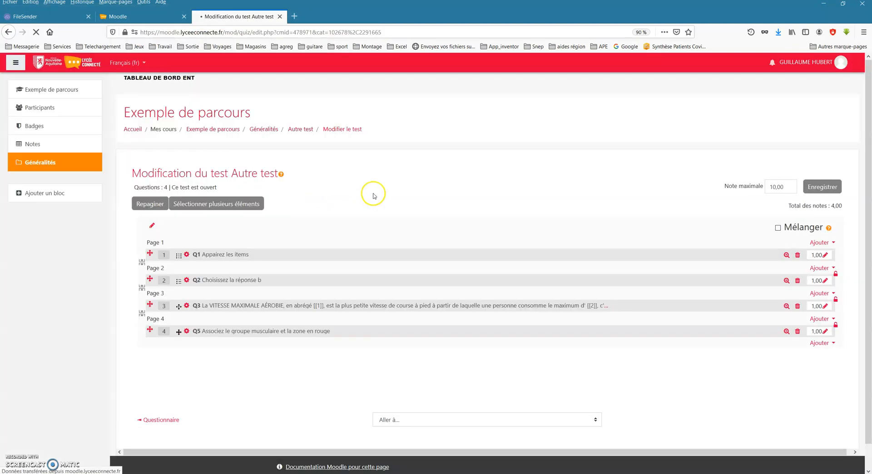
# Examine the question types available for a new question at the end of the quiz, and cancel without adding one.
pyautogui.click(819, 343)
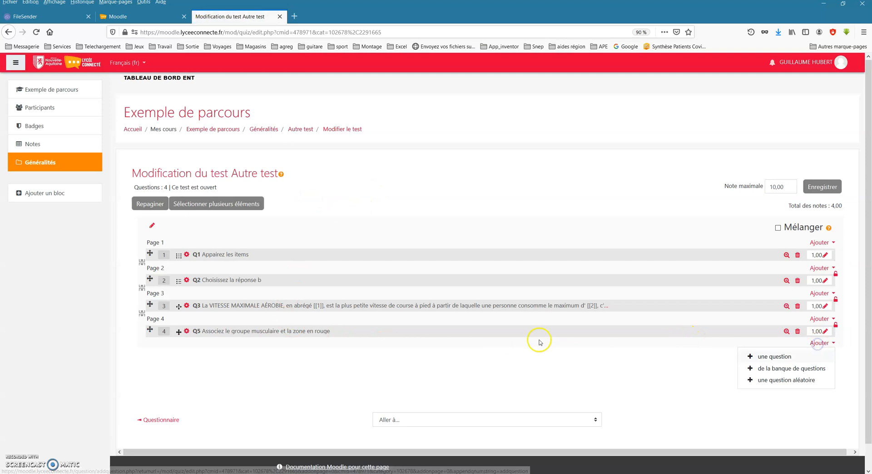
pyautogui.click(785, 357)
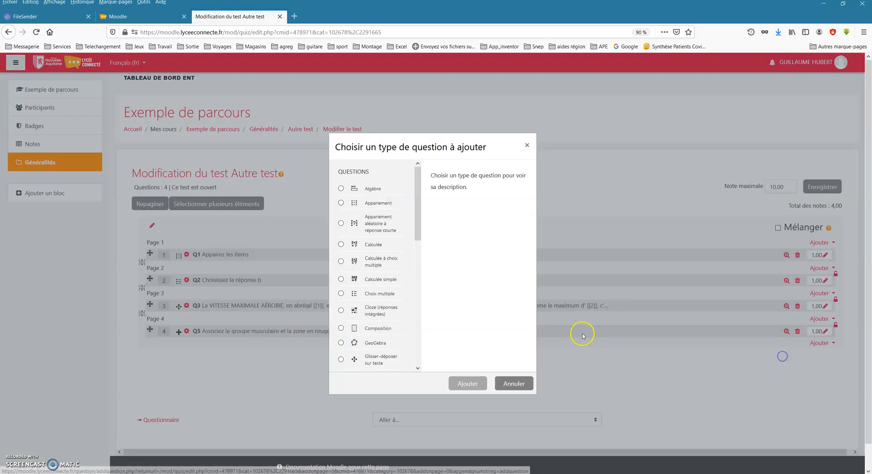
pyautogui.moveTo(418, 193); pyautogui.dragTo(425, 244)
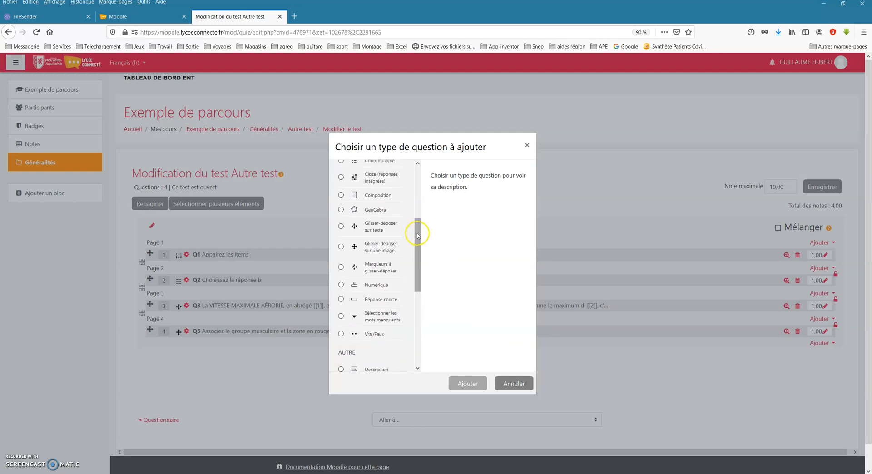
pyautogui.click(513, 384)
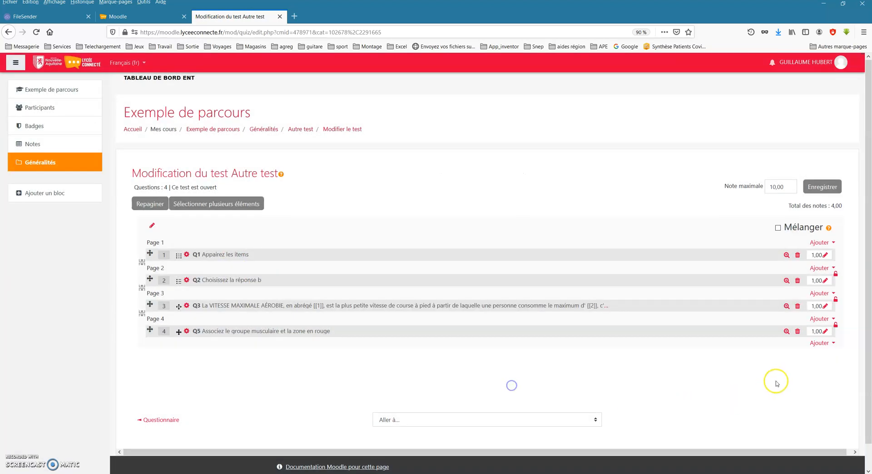
# Examine the questions available in the question bank for this quiz, and close the list without adding any.
pyautogui.click(834, 345)
pyautogui.click(792, 367)
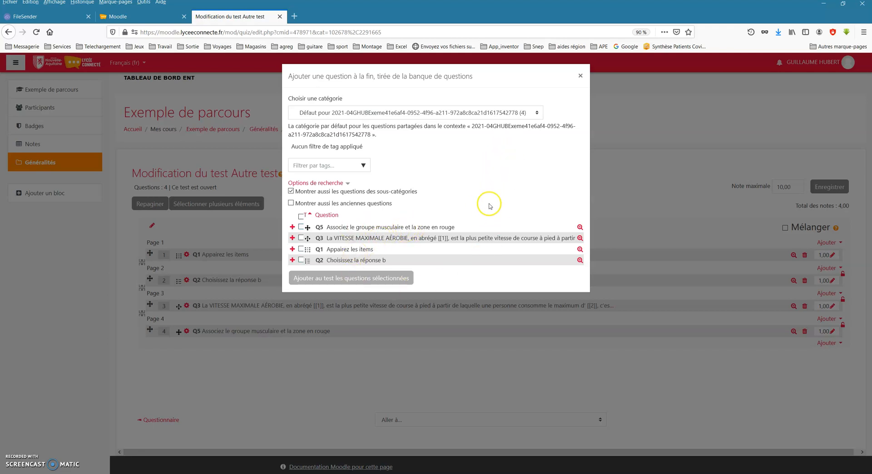
pyautogui.click(579, 75)
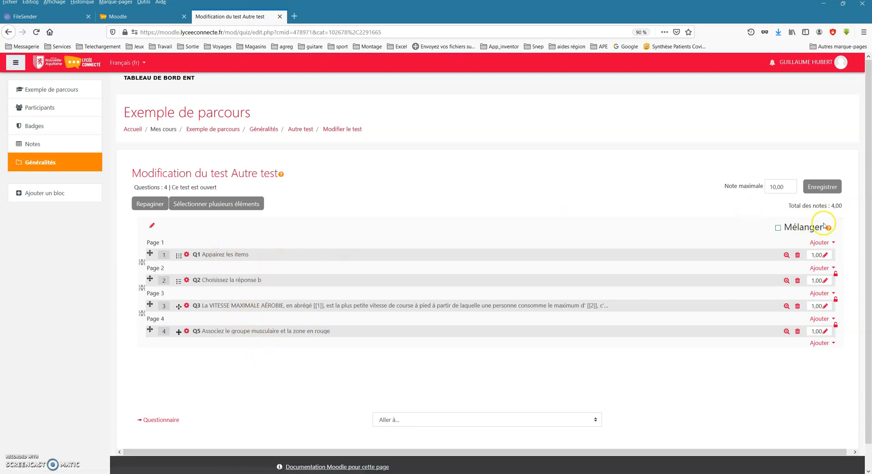
# Save the quiz's maximum grade of 10,00 and return to the course's Généralités section.
pyautogui.doubleClick(774, 186)
pyautogui.click(822, 187)
pyautogui.click(263, 129)
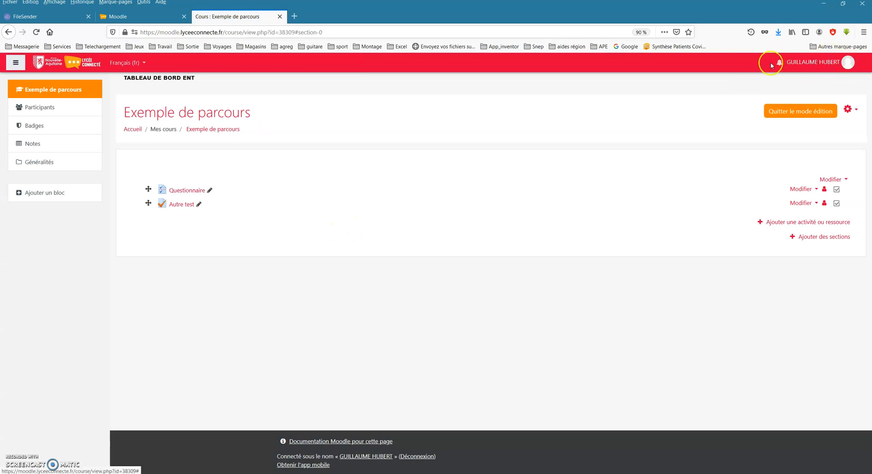
# Switch to the Elève role in the course and start an attempt at the Autre test quiz.
pyautogui.click(811, 63)
pyautogui.click(817, 163)
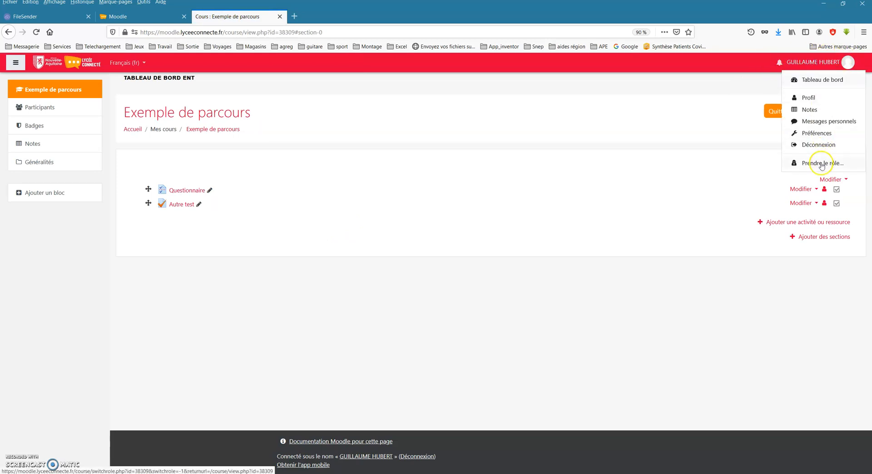
pyautogui.click(162, 257)
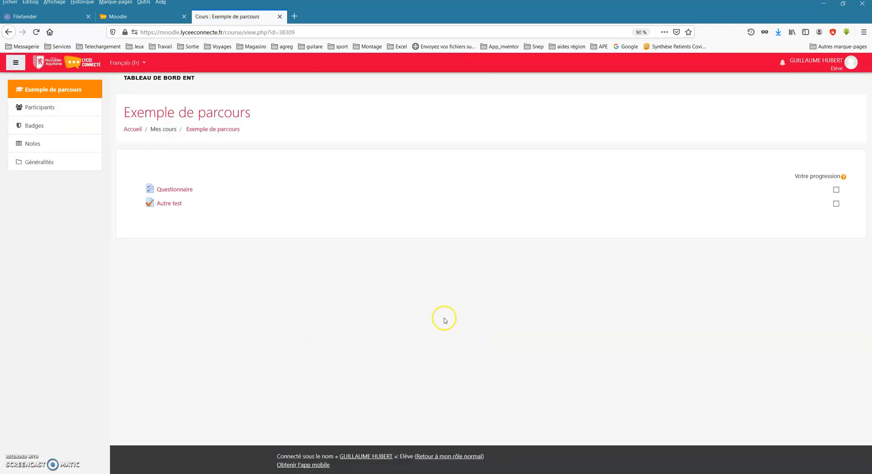
pyautogui.click(168, 203)
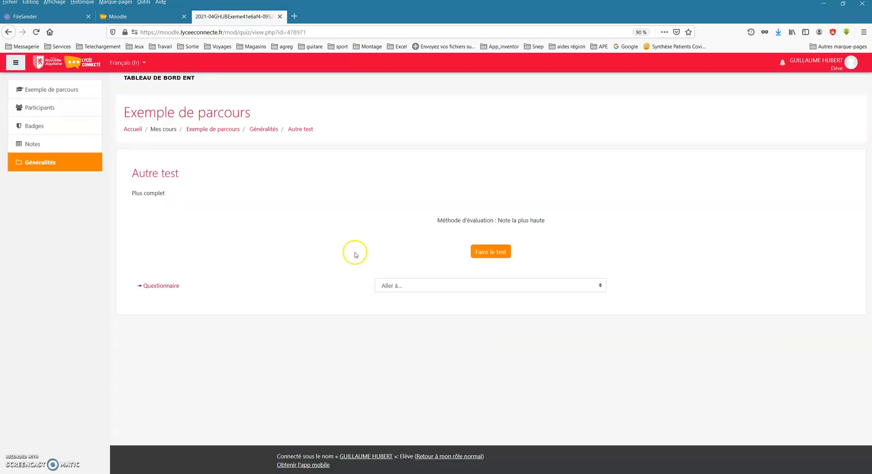
pyautogui.click(510, 254)
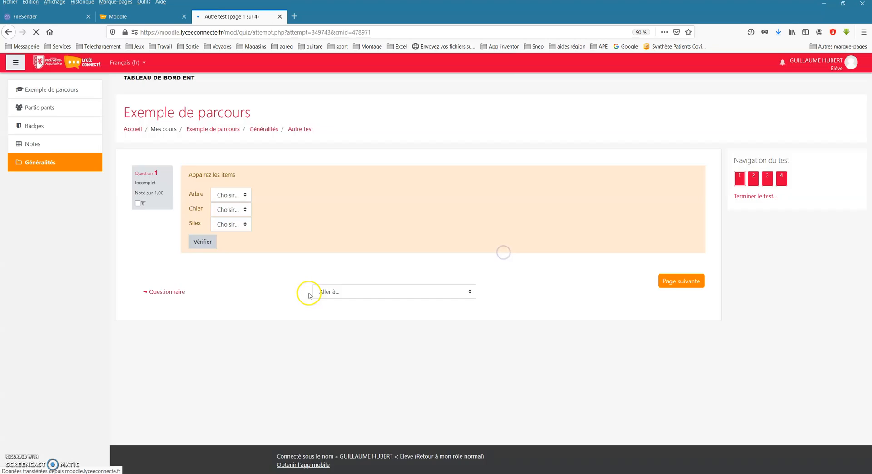
# In question 1, match Arbre with Végétal, Chien with Animal and Silex with Minéral, and check the answer.
pyautogui.click(243, 195)
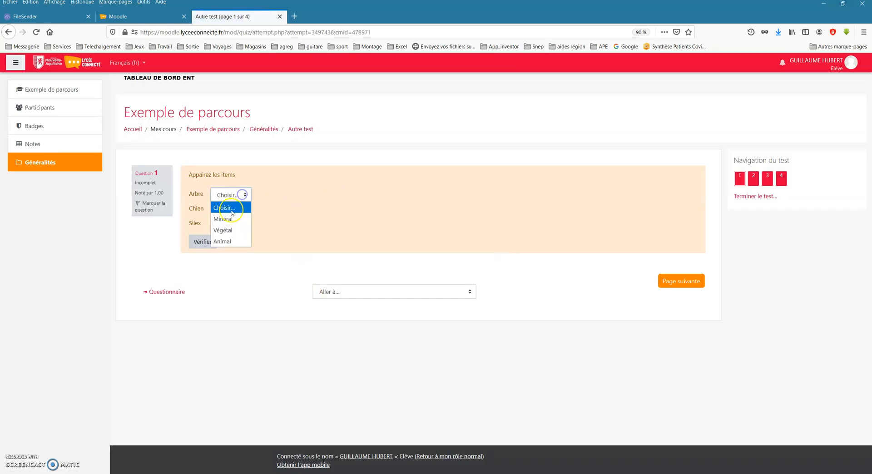
pyautogui.click(230, 229)
pyautogui.click(237, 210)
pyautogui.click(229, 255)
pyautogui.click(230, 225)
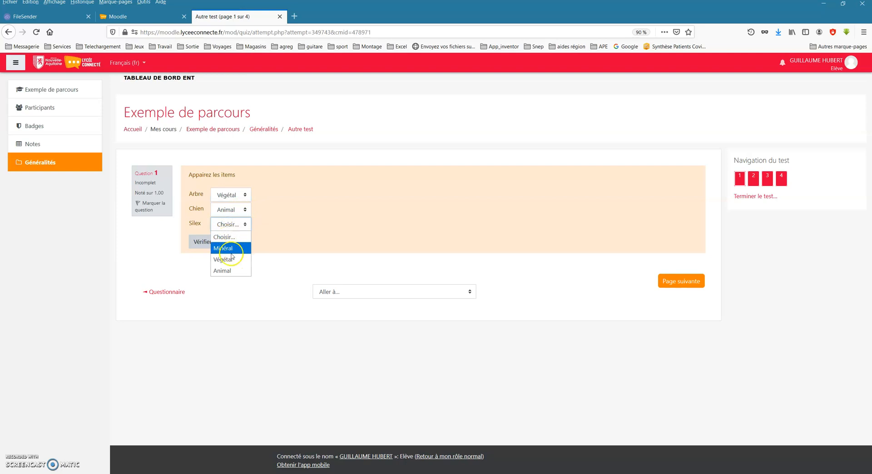
pyautogui.click(227, 249)
pyautogui.click(203, 242)
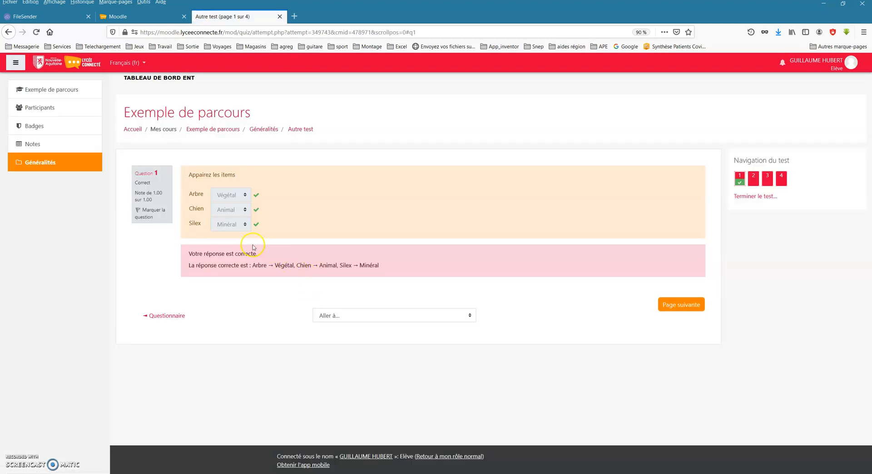
# Answer question 2 with Réponse B, check it and continue to question 3.
pyautogui.click(683, 303)
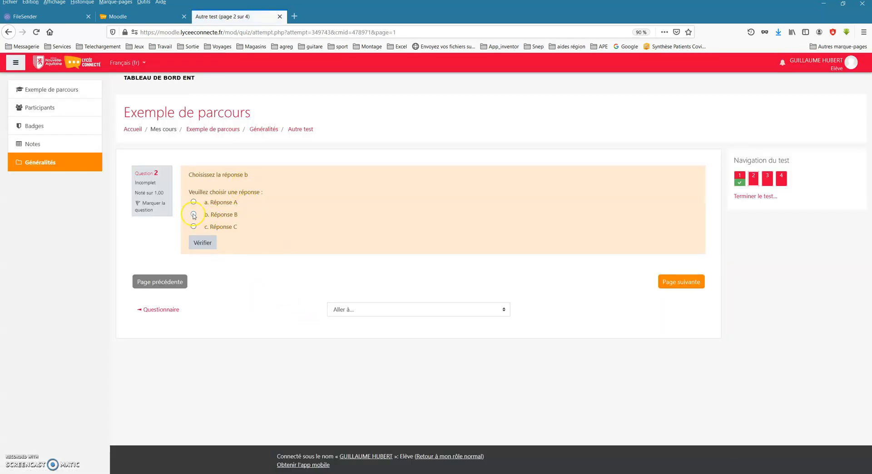
pyautogui.click(213, 246)
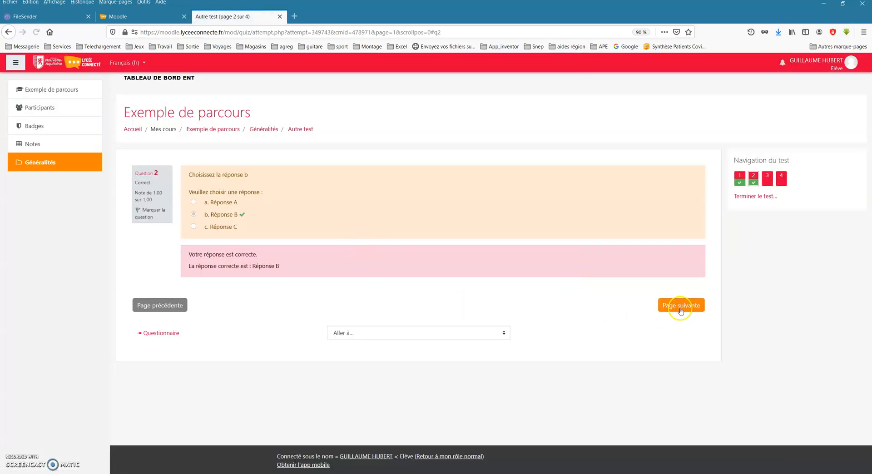
pyautogui.click(680, 307)
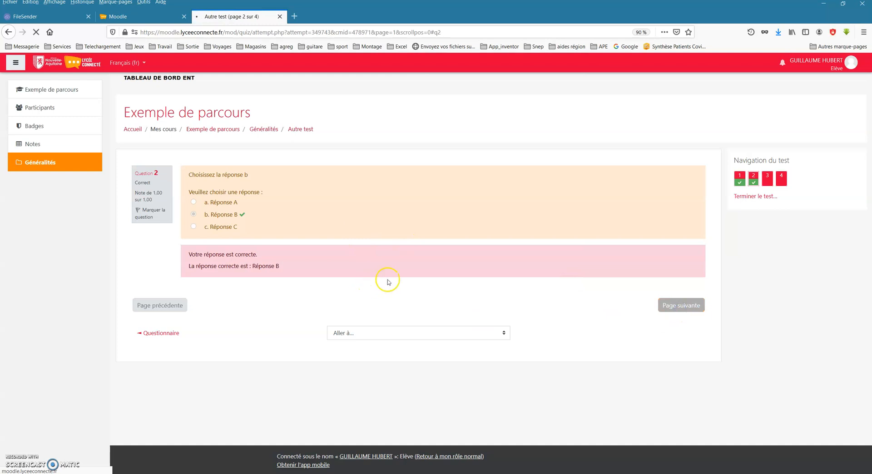
# Fill question 3's blanks in order with VMA, O2, Anaérobie and Lactique, and check the answer.
pyautogui.moveTo(301, 270); pyautogui.dragTo(309, 178)
pyautogui.moveTo(240, 274); pyautogui.dragTo(602, 178)
pyautogui.moveTo(196, 267); pyautogui.dragTo(575, 190)
pyautogui.moveTo(273, 268); pyautogui.dragTo(413, 202)
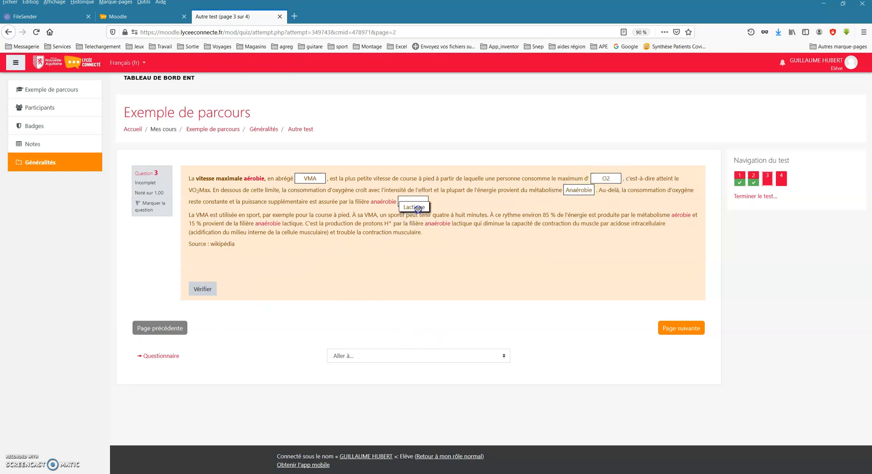
pyautogui.click(202, 289)
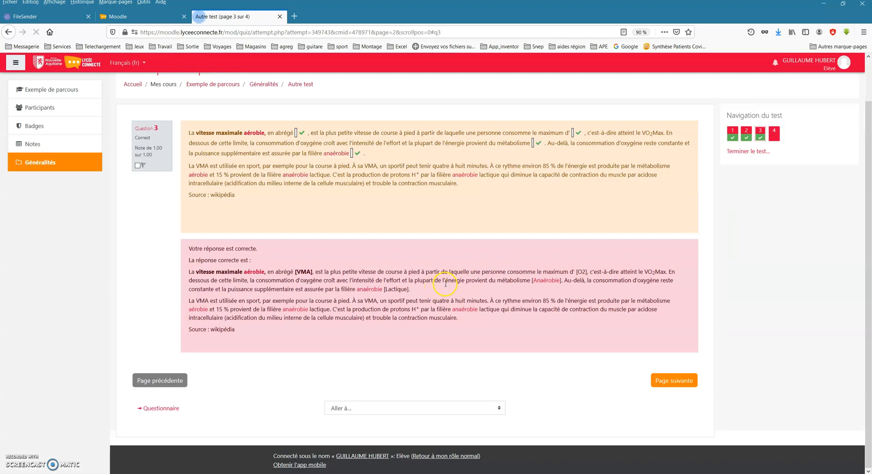
pyautogui.scroll(-2, 418, 285)
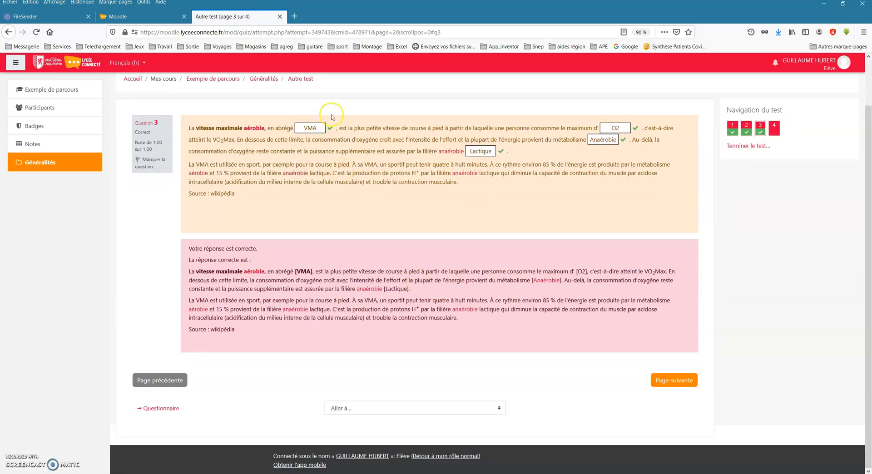
# Go to question 4 and place one label on the thigh zone and another on the arm zone of the image.
pyautogui.click(667, 380)
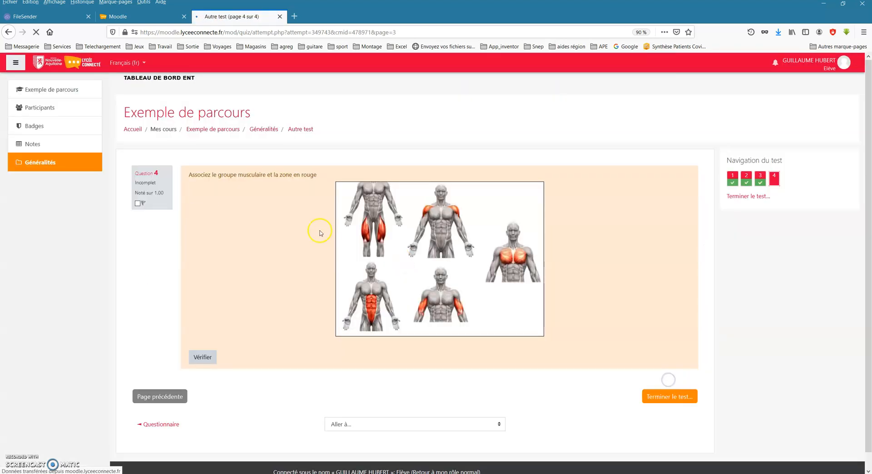
pyautogui.scroll(-1, 252, 235)
pyautogui.moveTo(386, 323); pyautogui.dragTo(370, 209)
pyautogui.moveTo(459, 322); pyautogui.dragTo(464, 289)
# End the attempt to its summary and return to the Exemple de parcours course page without submitting the answers.
pyautogui.click(657, 380)
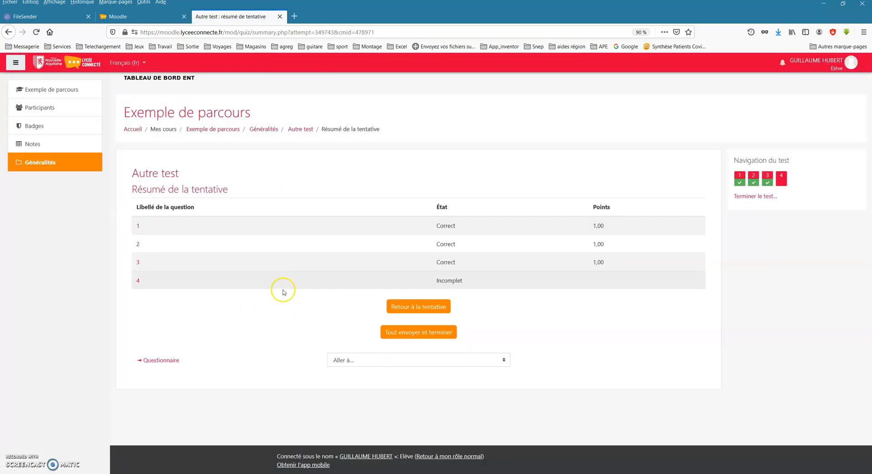
pyautogui.click(218, 129)
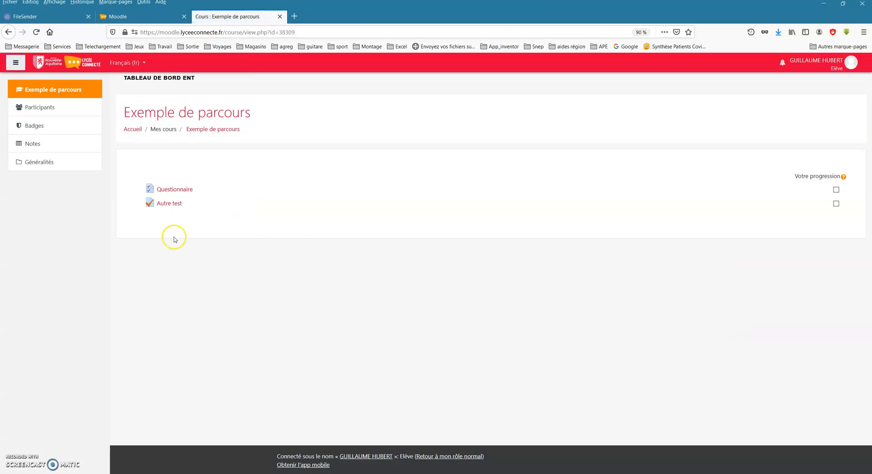